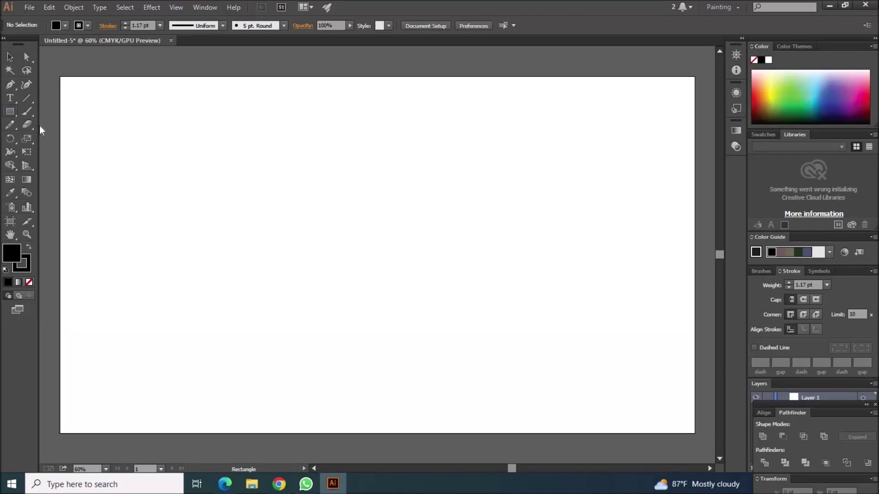
- Draw an unfilled circle near the centre of the artboard
{"action": "left_click", "coordinate": [66, 25]}
{"action": "left_click", "coordinate": [6, 44]}
{"action": "left_click_drag", "start_coordinate": [333, 225], "coordinate": [370, 262]}
{"action": "left_click_drag", "start_coordinate": [13, 117], "coordinate": [46, 111]}
- Draw a wide black-filled rectangle across the circle's lower half
{"action": "left_click", "coordinate": [65, 25]}
{"action": "left_click", "coordinate": [32, 45]}
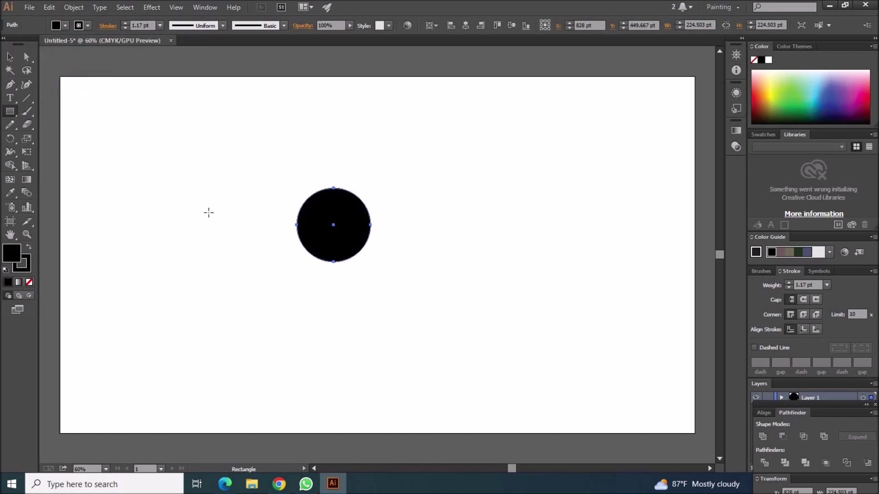
{"action": "key", "text": "ctrl+z"}
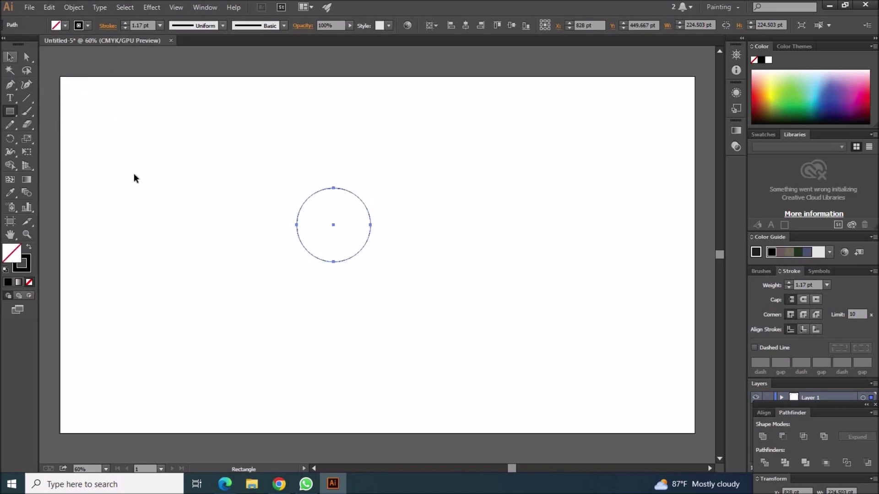
{"action": "left_click", "coordinate": [135, 178]}
{"action": "left_click", "coordinate": [65, 25]}
{"action": "left_click", "coordinate": [37, 46]}
{"action": "mouse_move", "coordinate": [276, 242]}
{"action": "left_mouse_down"}
{"action": "mouse_move", "coordinate": [431, 276]}
{"action": "mouse_move", "coordinate": [429, 286]}
{"action": "left_mouse_up"}
- Move the black rectangle up over the circle and check both shapes
{"action": "key", "text": "v"}
{"action": "left_click_drag", "start_coordinate": [371, 250], "coordinate": [371, 250]}
{"action": "left_click_drag", "start_coordinate": [157, 151], "coordinate": [460, 315]}
{"action": "left_click", "coordinate": [415, 300]}
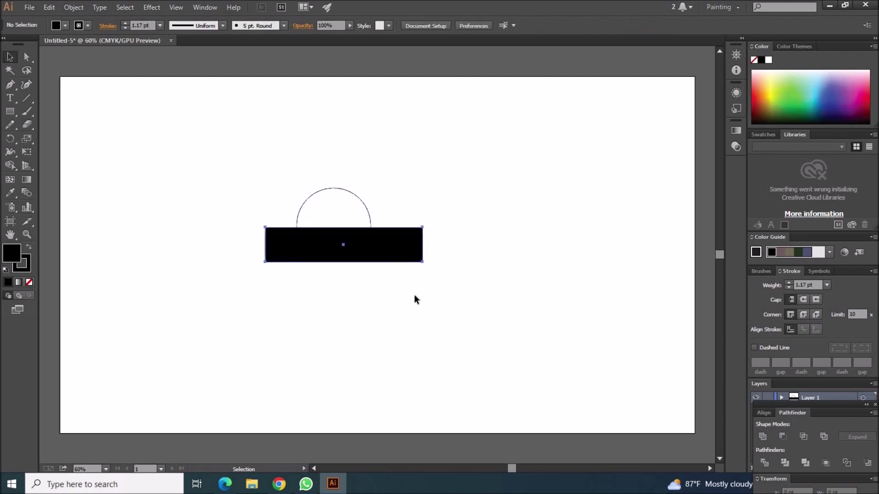
- Shorten the black rectangle slightly by lowering its top edge
{"action": "key", "text": "ctrl+z"}
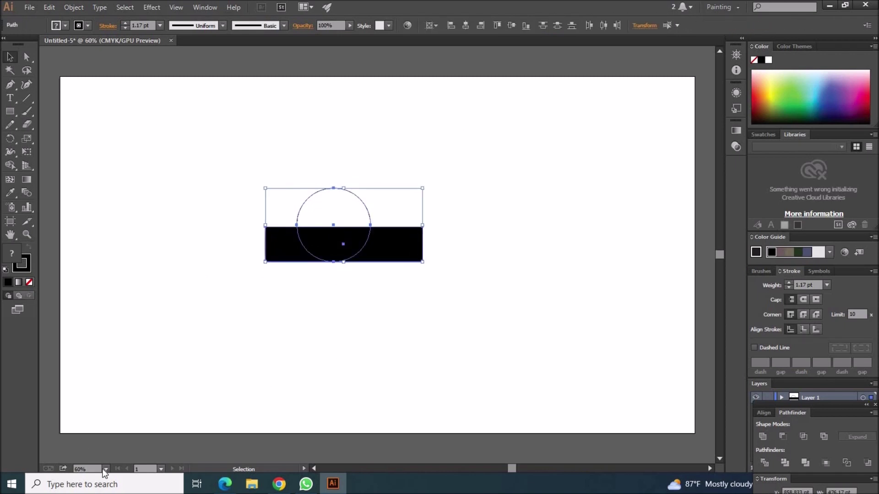
{"action": "left_click", "coordinate": [376, 252]}
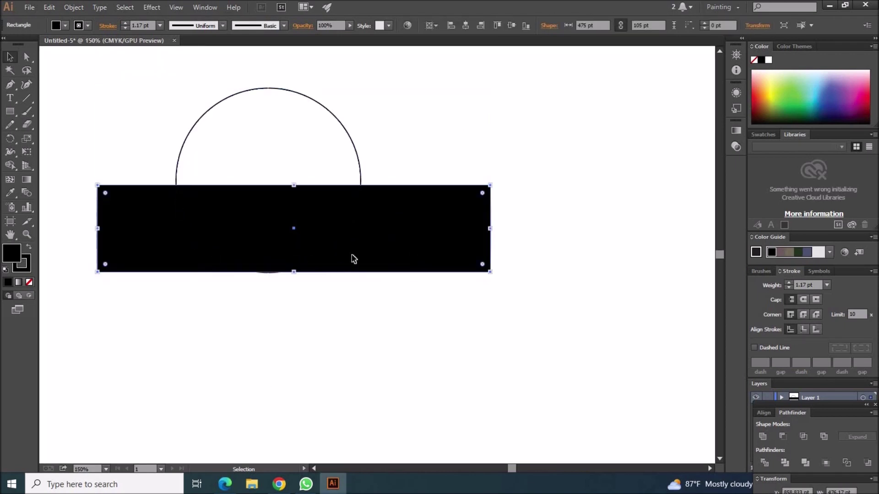
{"action": "left_click_drag", "start_coordinate": [294, 186], "coordinate": [294, 188]}
{"action": "left_click_drag", "start_coordinate": [324, 274], "coordinate": [349, 261]}
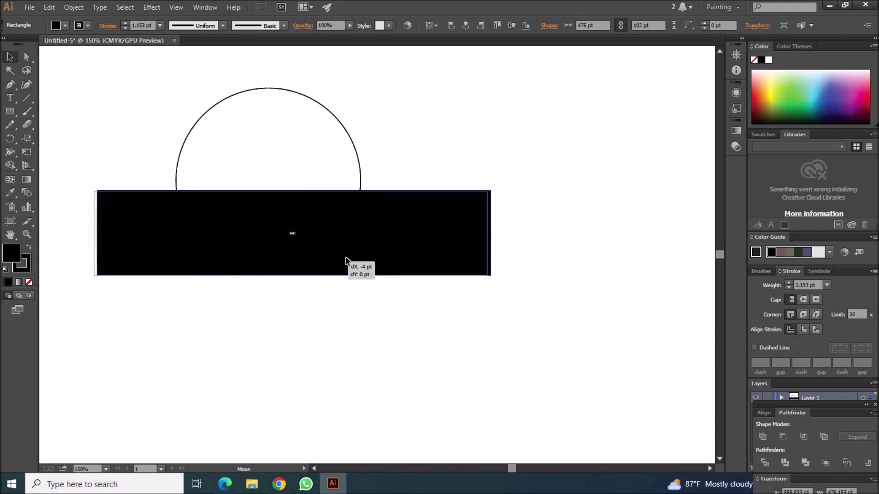
{"action": "left_click", "coordinate": [332, 304]}
- Nudge the rectangle left and bring its top edge down to the circle's middle
{"action": "left_click", "coordinate": [465, 251]}
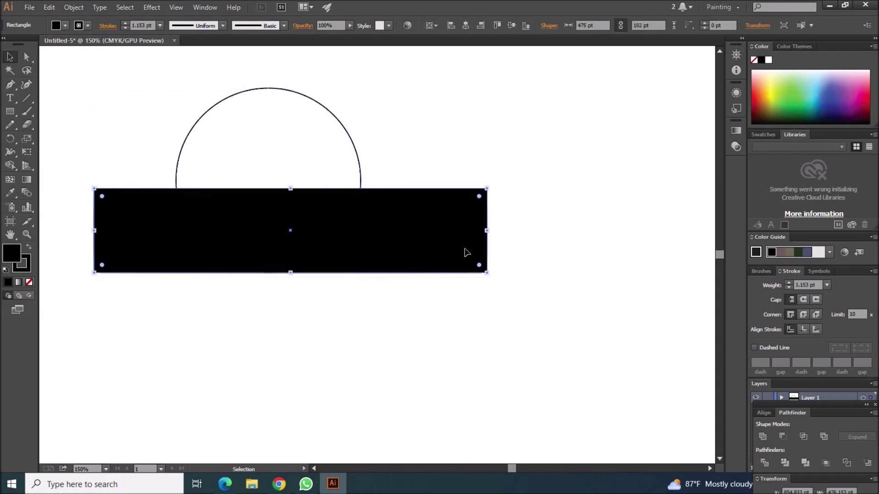
{"action": "key", "text": "shift+Left"}
{"action": "key", "text": "shift+Left"}
{"action": "key", "text": "shift+Left"}
{"action": "left_click_drag", "start_coordinate": [268, 192], "coordinate": [267, 194]}
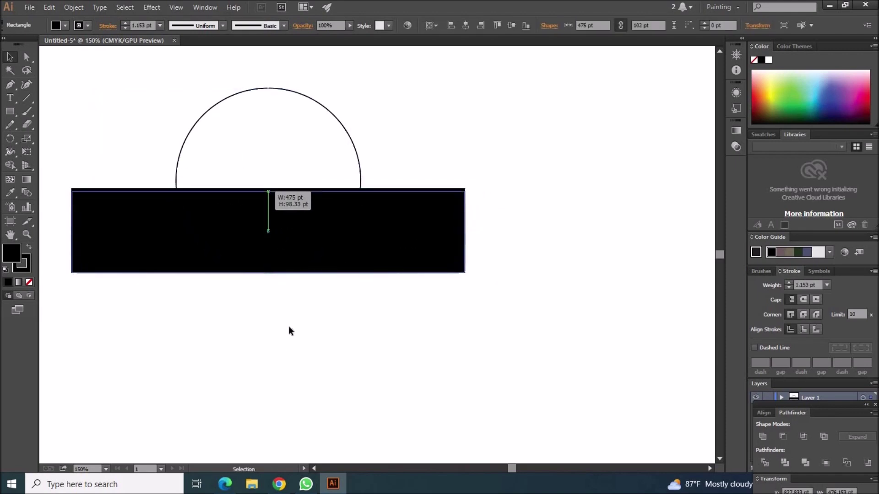
{"action": "key", "text": "ctrl+a"}
- Paste a copy of the black bar in front and rotate it about 60°
{"action": "left_click", "coordinate": [393, 313]}
{"action": "left_click", "coordinate": [97, 228]}
{"action": "left_click", "coordinate": [49, 7]}
{"action": "left_click", "coordinate": [68, 60]}
{"action": "left_click", "coordinate": [49, 8]}
{"action": "left_click", "coordinate": [83, 86]}
{"action": "left_click", "coordinate": [757, 25]}
{"action": "left_click", "coordinate": [700, 70]}
{"action": "left_click", "coordinate": [712, 133]}
- Add a reflected copy of the rotated bar and move both slanted bars over the circle
{"action": "right_click", "coordinate": [271, 272]}
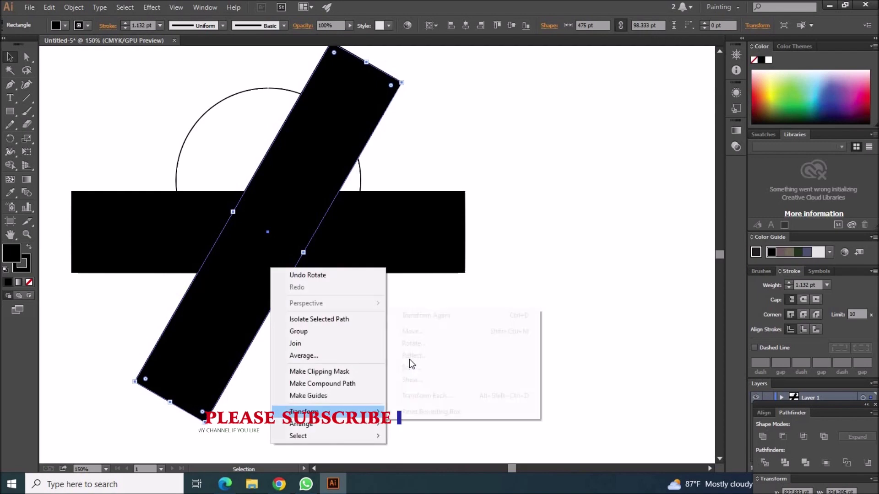
{"action": "left_click", "coordinate": [408, 362]}
{"action": "left_click", "coordinate": [405, 310]}
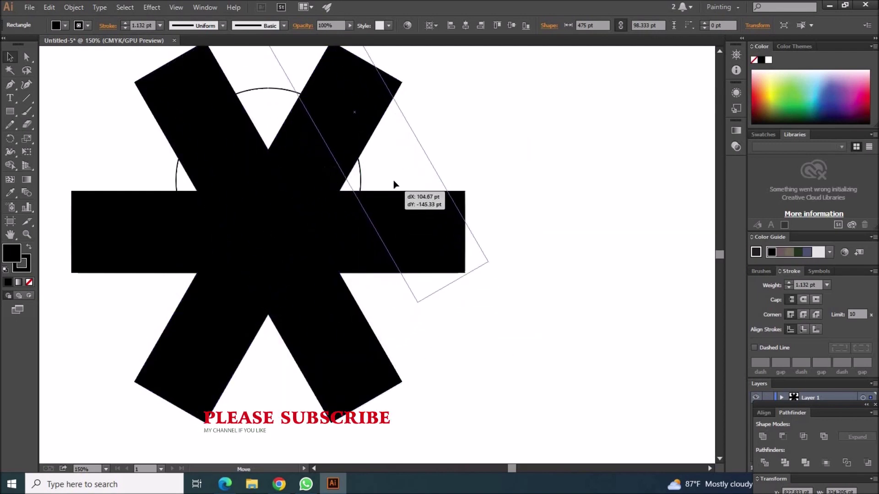
{"action": "left_click_drag", "start_coordinate": [316, 315], "coordinate": [408, 171]}
{"action": "scroll", "coordinate": [179, 291], "scroll_direction": "up", "scroll_amount": 5}
{"action": "left_click_drag", "start_coordinate": [253, 401], "coordinate": [154, 251]}
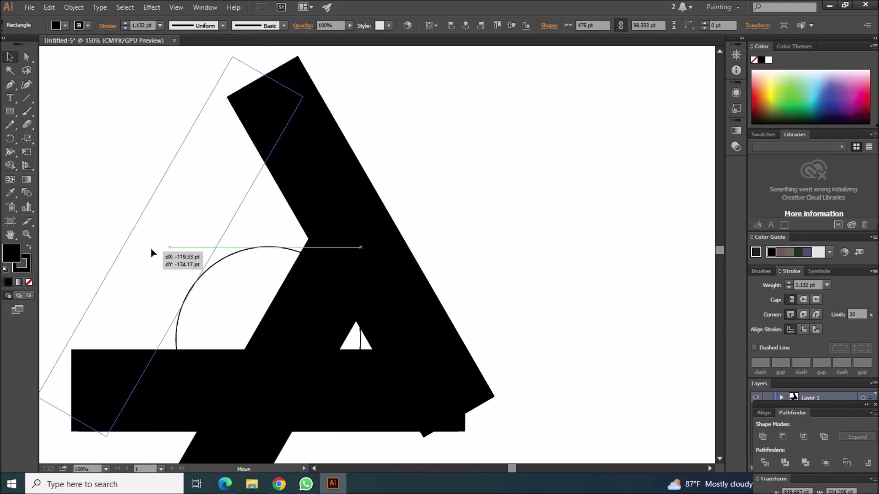
{"action": "mouse_move", "coordinate": [154, 252]}
{"action": "left_mouse_down"}
{"action": "mouse_move", "coordinate": [174, 313]}
{"action": "mouse_move", "coordinate": [236, 307]}
{"action": "mouse_move", "coordinate": [226, 337]}
{"action": "left_mouse_up"}
- Align the back-slanting bar and shorten the horizontal bar to close the triangle
{"action": "mouse_move", "coordinate": [429, 353]}
{"action": "left_mouse_down"}
{"action": "mouse_move", "coordinate": [371, 409]}
{"action": "mouse_move", "coordinate": [371, 401]}
{"action": "left_mouse_up"}
{"action": "scroll", "coordinate": [421, 365], "scroll_direction": "down", "scroll_amount": 2}
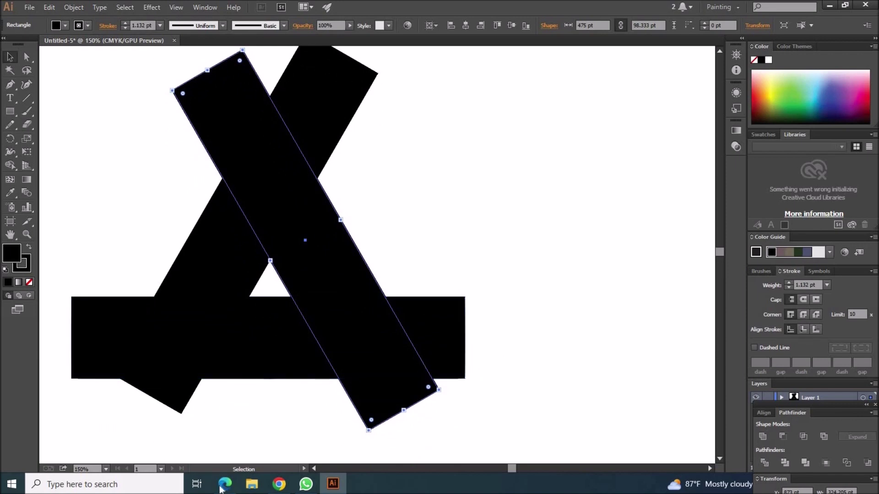
{"action": "left_click_drag", "start_coordinate": [358, 314], "coordinate": [354, 323]}
{"action": "mouse_move", "coordinate": [283, 301]}
{"action": "left_mouse_down"}
{"action": "mouse_move", "coordinate": [290, 301]}
{"action": "mouse_move", "coordinate": [285, 269]}
{"action": "left_mouse_up"}
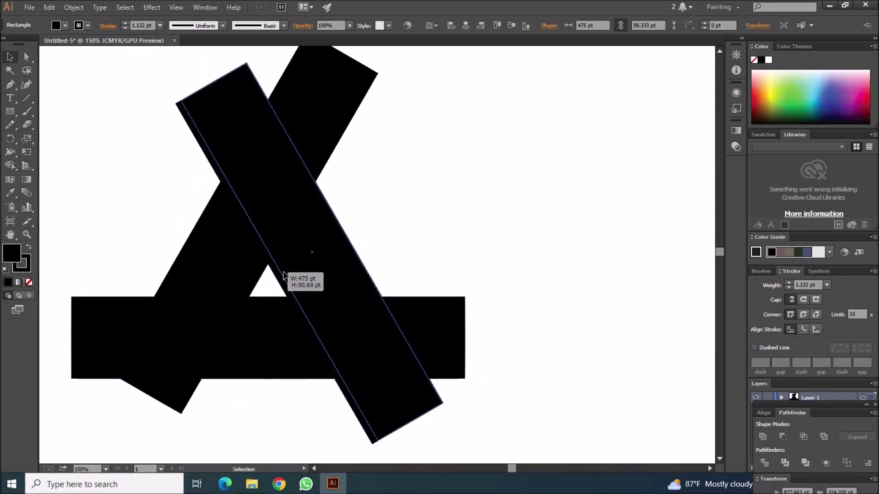
{"action": "left_click_drag", "start_coordinate": [281, 236], "coordinate": [273, 229]}
{"action": "left_click", "coordinate": [285, 313]}
{"action": "left_click_drag", "start_coordinate": [268, 298], "coordinate": [270, 314]}
{"action": "left_click", "coordinate": [243, 221]}
- Nudge the left slanted bar so both diagonals cross symmetrically, then select all shapes
{"action": "mouse_move", "coordinate": [234, 277]}
{"action": "left_mouse_down"}
{"action": "mouse_move", "coordinate": [215, 275]}
{"action": "mouse_move", "coordinate": [232, 279]}
{"action": "mouse_move", "coordinate": [220, 287]}
{"action": "mouse_move", "coordinate": [235, 277]}
{"action": "left_mouse_up"}
{"action": "key", "text": "ctrl+a"}
{"action": "left_click", "coordinate": [432, 416]}
{"action": "key", "text": "ctrl+a"}
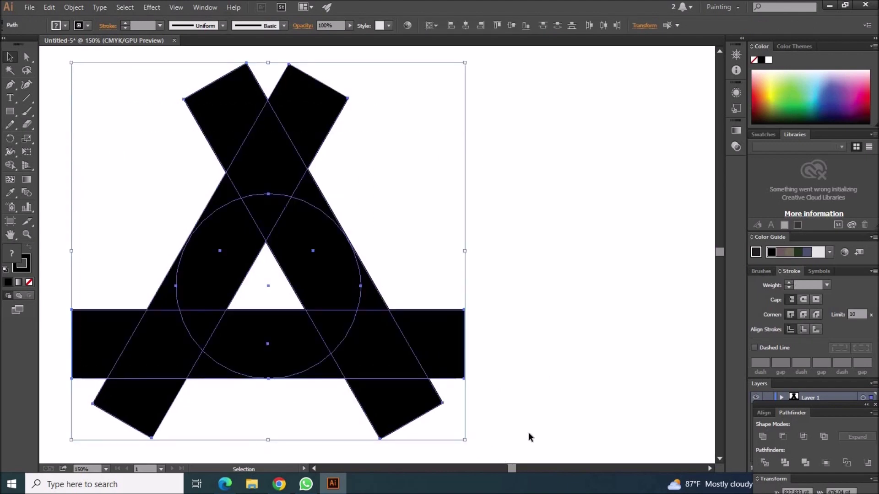
{"action": "left_click", "coordinate": [347, 157]}
{"action": "left_click", "coordinate": [311, 132]}
{"action": "left_click_drag", "start_coordinate": [90, 72], "coordinate": [526, 443]}
{"action": "left_click_drag", "start_coordinate": [328, 108], "coordinate": [329, 108]}
{"action": "left_click", "coordinate": [535, 421]}
{"action": "key", "text": "ctrl+a"}
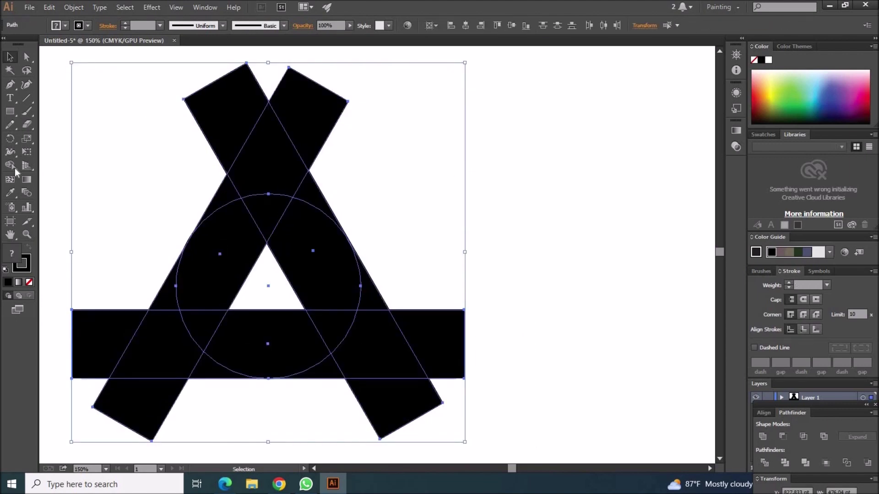
{"action": "left_click", "coordinate": [14, 168]}
- With Shape Builder, delete all bar pieces outside the circle and merge the top wedge and left pieces
{"action": "left_click_drag", "start_coordinate": [249, 157], "coordinate": [308, 189]}
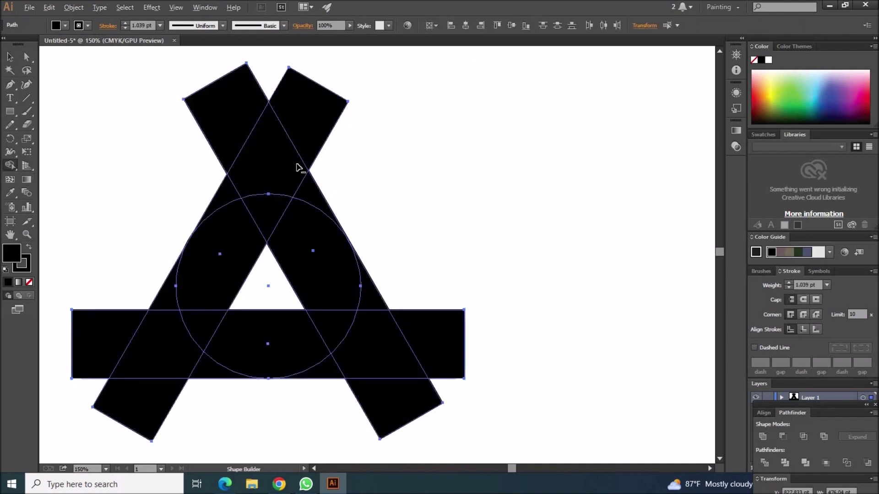
{"action": "left_click", "coordinate": [307, 188], "text": "alt"}
{"action": "left_click_drag", "start_coordinate": [140, 329], "coordinate": [198, 373]}
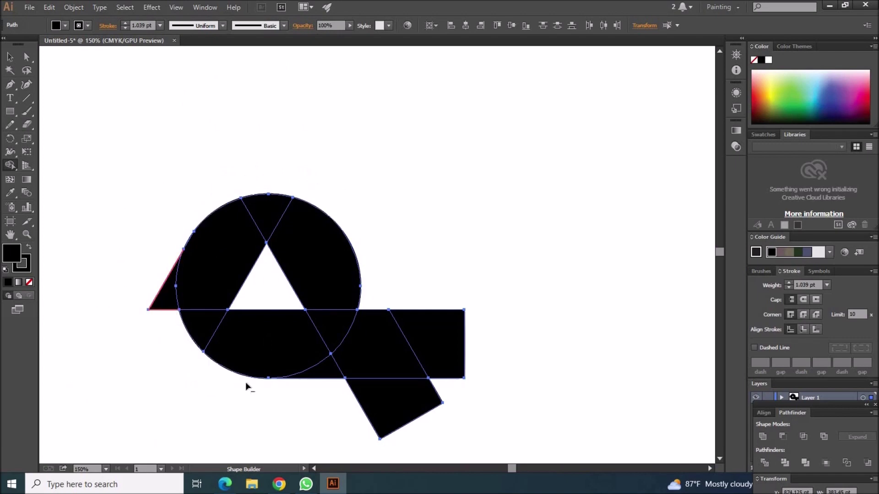
{"action": "left_click_drag", "start_coordinate": [334, 376], "coordinate": [414, 424]}
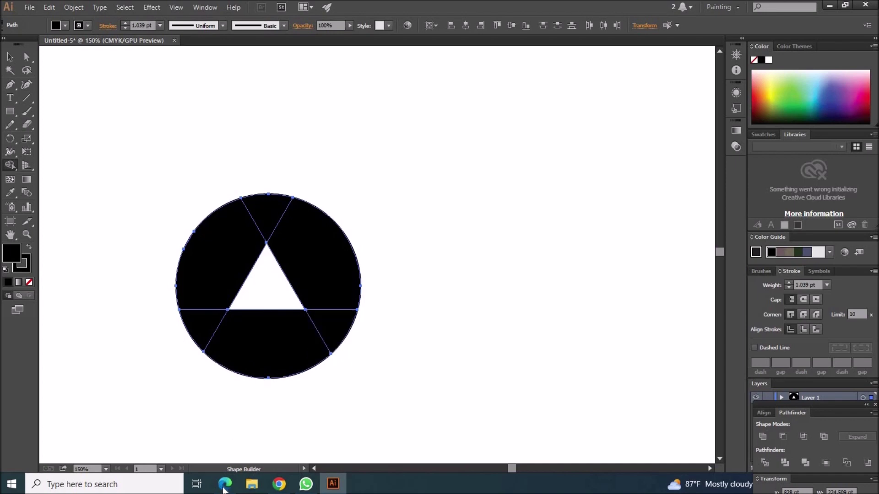
{"action": "left_click_drag", "start_coordinate": [275, 221], "coordinate": [338, 327]}
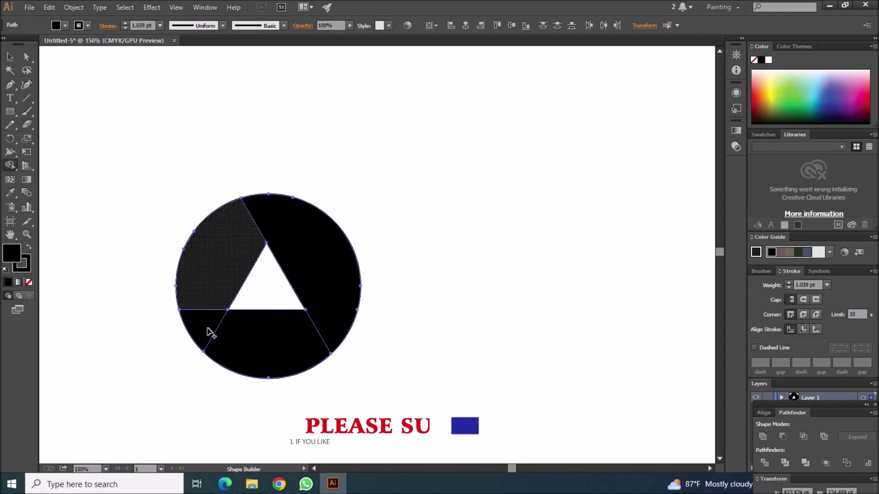
{"action": "left_click_drag", "start_coordinate": [219, 265], "coordinate": [210, 320]}
{"action": "left_click", "coordinate": [27, 57]}
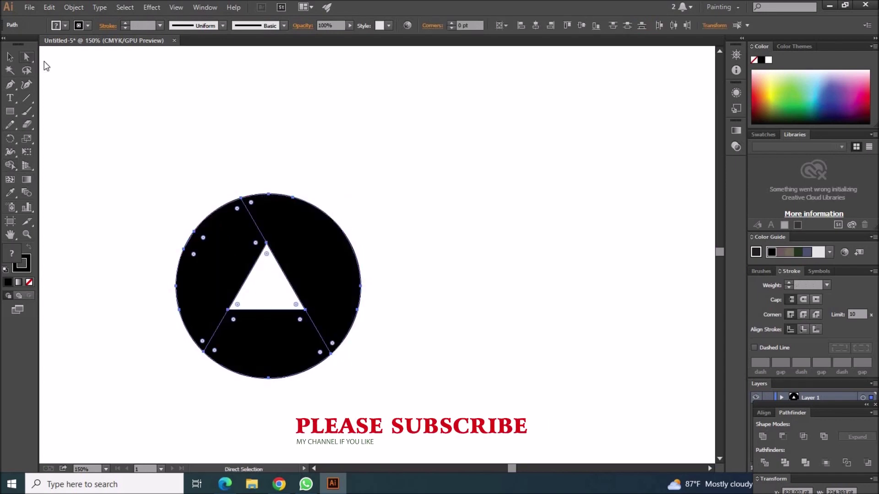
- Select the left, right and bottom circle segments and paste a copy in front of them
{"action": "left_click", "coordinate": [227, 232]}
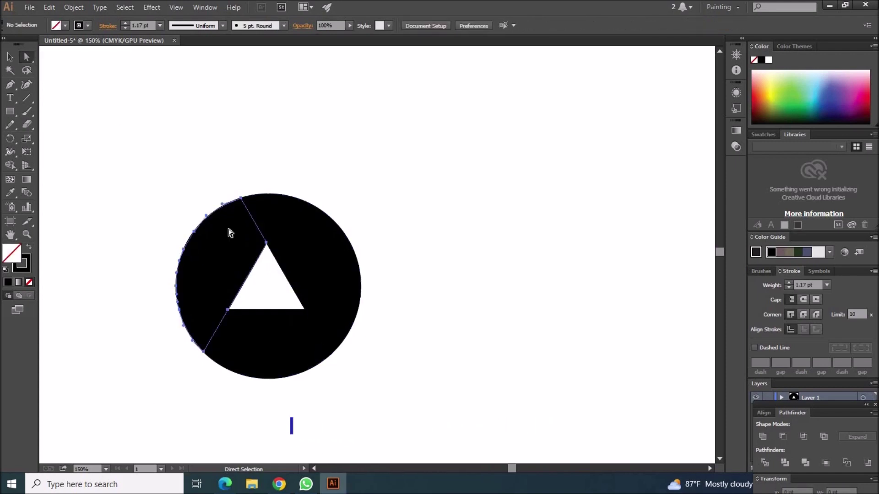
{"action": "left_click", "coordinate": [10, 57]}
{"action": "left_click", "coordinate": [211, 246]}
{"action": "left_click", "coordinate": [313, 251]}
{"action": "left_click", "coordinate": [231, 364], "text": "shift"}
{"action": "left_click", "coordinate": [193, 274], "text": "shift"}
{"action": "left_click", "coordinate": [48, 8]}
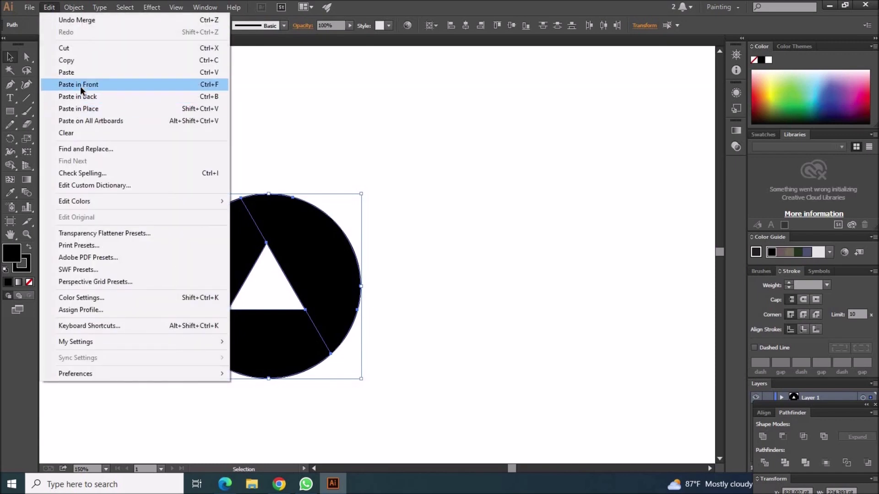
{"action": "left_click", "coordinate": [80, 86]}
{"action": "key", "text": "ctrl+shift+a"}
{"action": "left_click", "coordinate": [26, 57]}
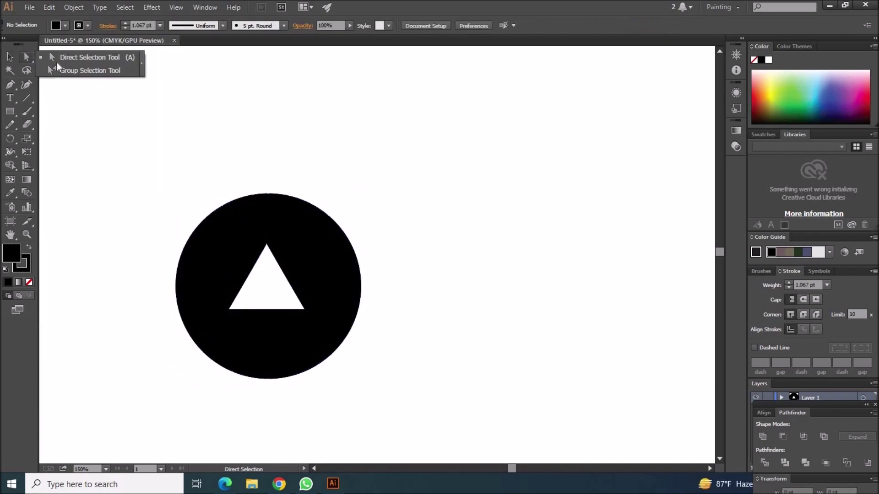
- Round the top corner of the left circle piece using its corner anchor
{"action": "left_click", "coordinate": [242, 200]}
{"action": "left_click", "coordinate": [216, 194]}
{"action": "left_click", "coordinate": [242, 198]}
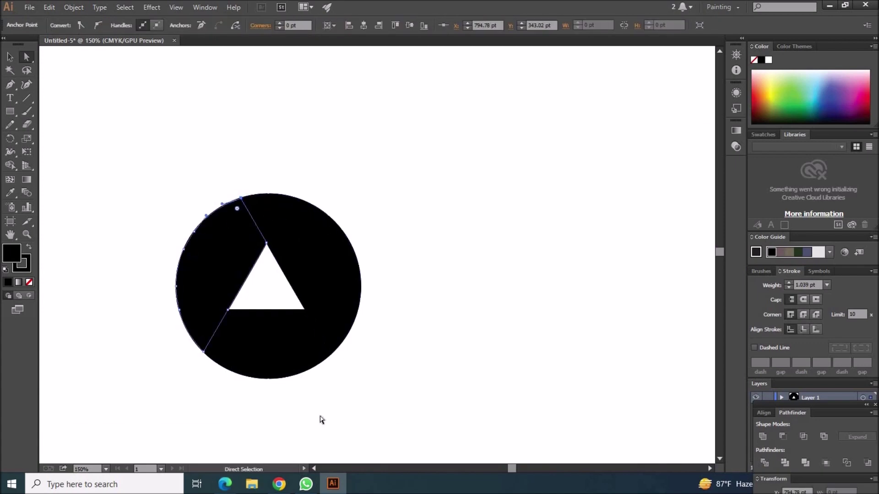
{"action": "left_click", "coordinate": [205, 352], "text": "shift"}
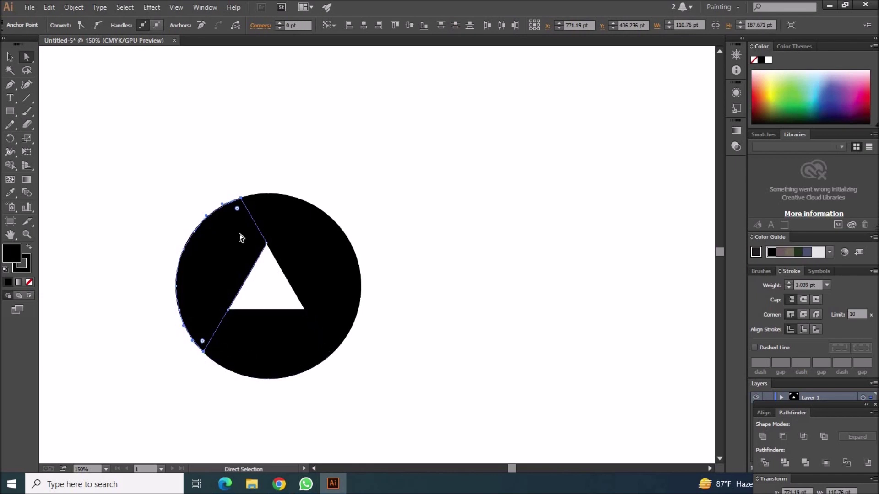
{"action": "left_click", "coordinate": [242, 199]}
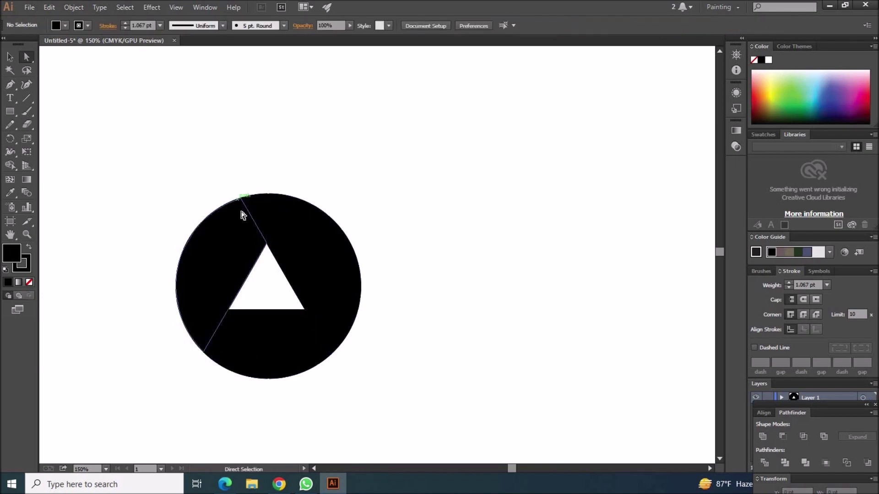
{"action": "left_click", "coordinate": [241, 199]}
{"action": "left_click_drag", "start_coordinate": [231, 239], "coordinate": [231, 238]}
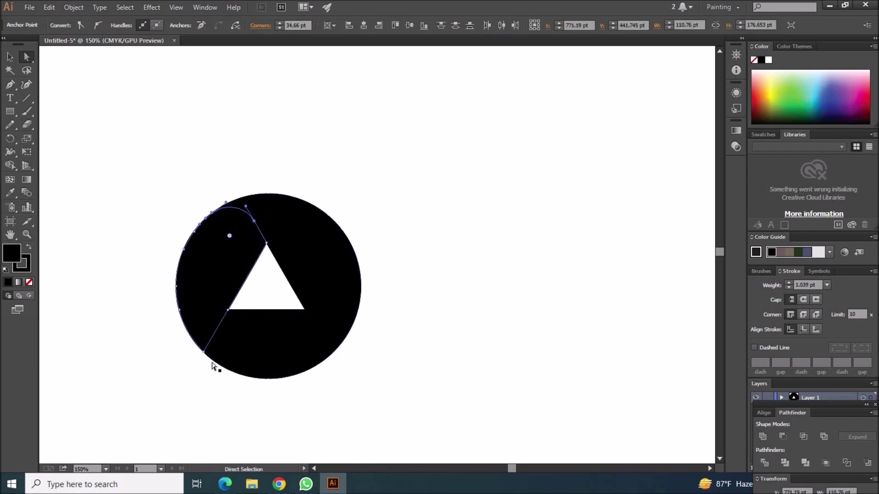
- Select the bottom trapezoid piece to expose its corner anchors
{"action": "left_click", "coordinate": [213, 352]}
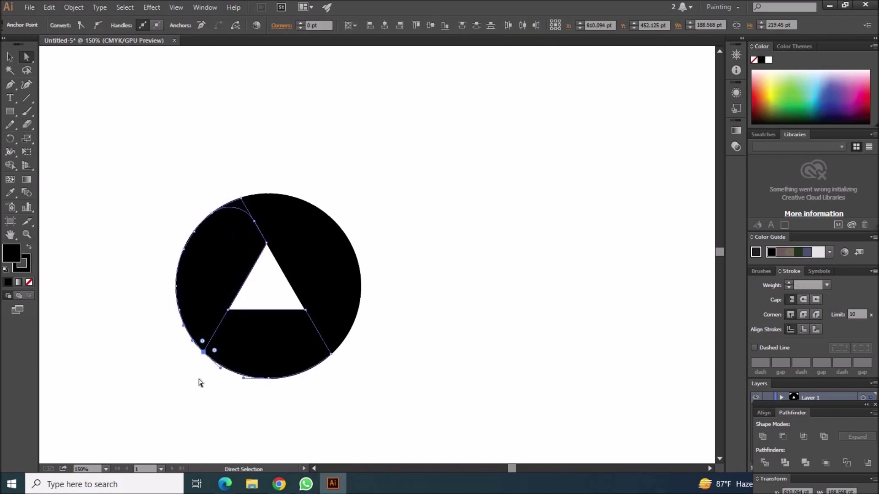
{"action": "left_click", "coordinate": [211, 353]}
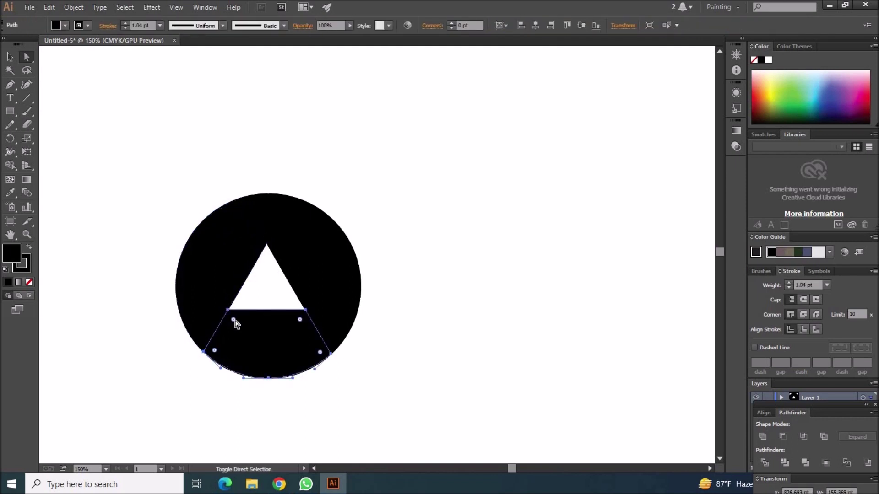
{"action": "left_click", "coordinate": [228, 373]}
{"action": "left_click", "coordinate": [206, 356]}
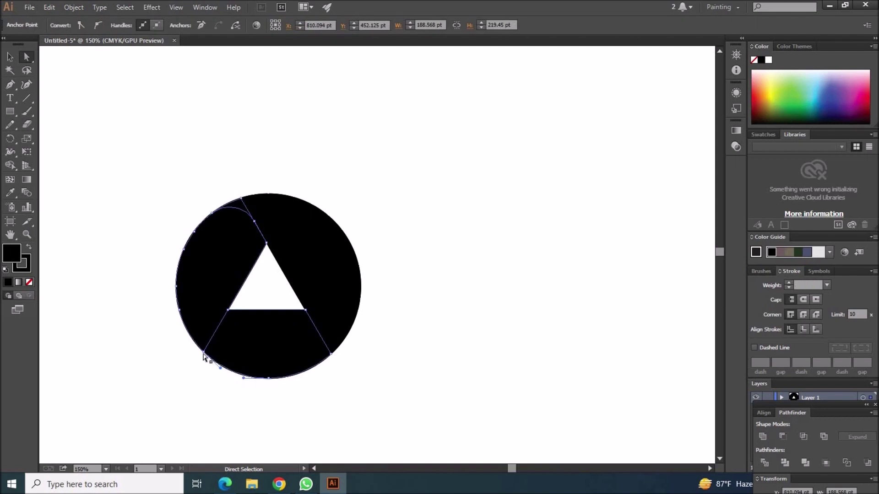
{"action": "left_click", "coordinate": [210, 354]}
{"action": "left_click", "coordinate": [221, 355]}
{"action": "left_click", "coordinate": [351, 398]}
{"action": "key", "text": "ctrl+z"}
- Round the lower-left corner of the bottom piece
{"action": "left_click", "coordinate": [208, 364]}
{"action": "left_click_drag", "start_coordinate": [207, 364], "coordinate": [215, 386]}
{"action": "left_click", "coordinate": [215, 386]}
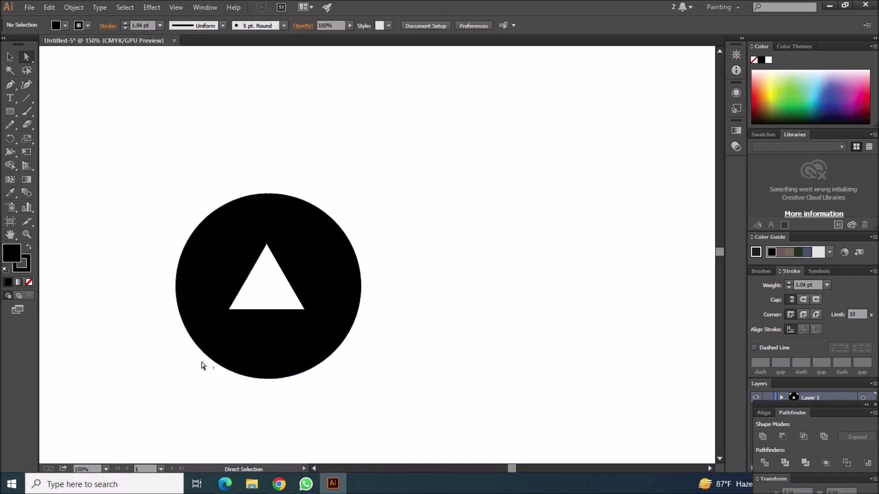
{"action": "left_click", "coordinate": [203, 366]}
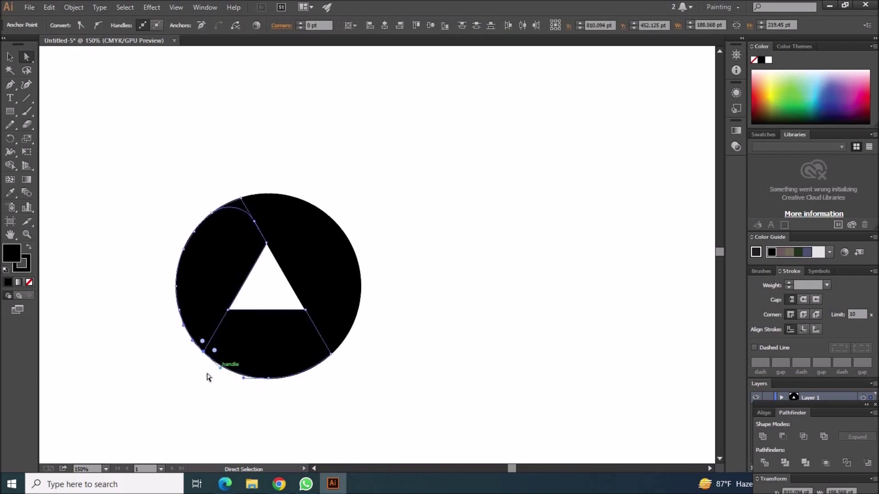
{"action": "left_click", "coordinate": [209, 377]}
{"action": "left_click", "coordinate": [203, 352]}
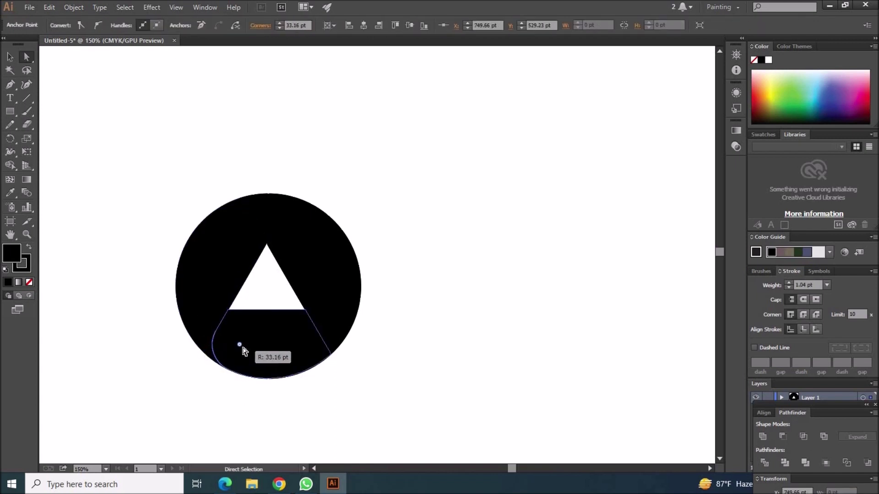
{"action": "left_click", "coordinate": [322, 357]}
- Pick out the lower-right corner anchor of the bottom piece
{"action": "mouse_move", "coordinate": [322, 357]}
{"action": "left_mouse_down"}
{"action": "mouse_move", "coordinate": [340, 368]}
{"action": "mouse_move", "coordinate": [332, 360]}
{"action": "left_mouse_up"}
{"action": "left_click", "coordinate": [328, 359]}
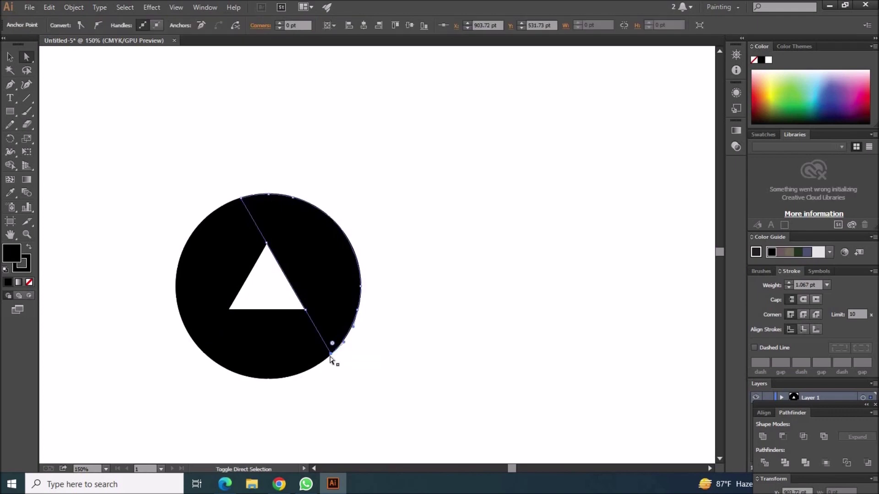
{"action": "left_click", "coordinate": [304, 355]}
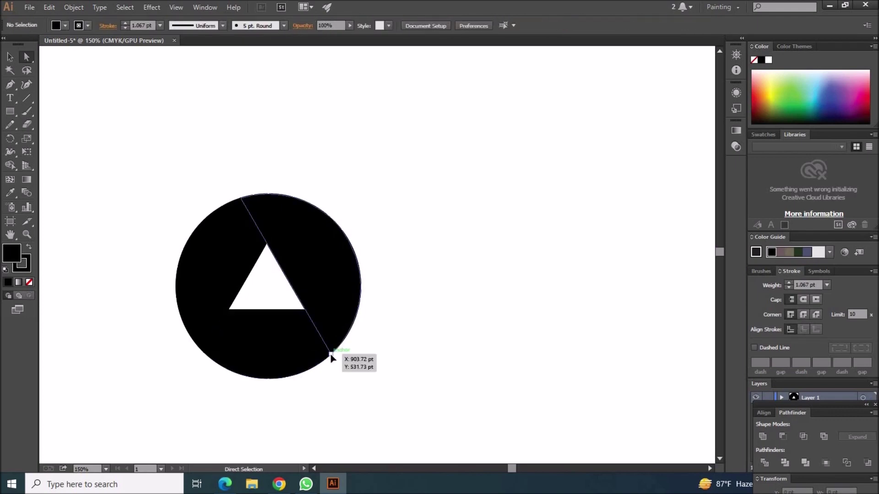
{"action": "left_click", "coordinate": [323, 367]}
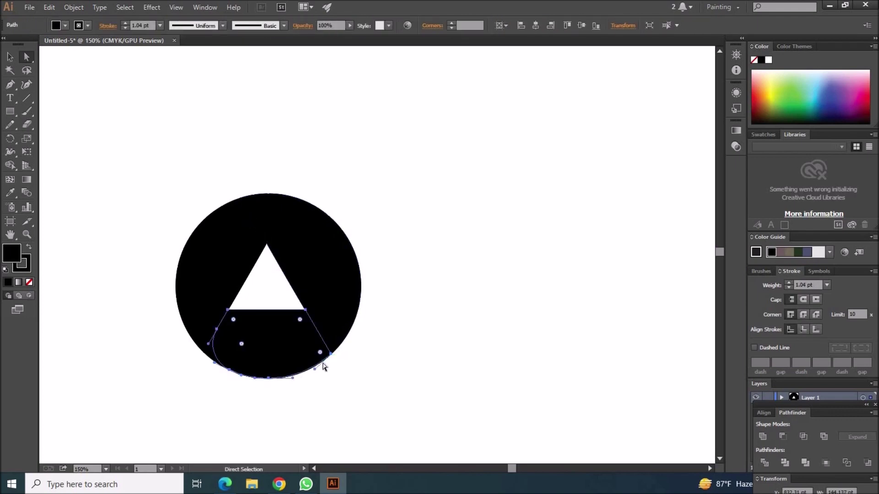
{"action": "left_click", "coordinate": [324, 359]}
{"action": "left_click", "coordinate": [320, 357]}
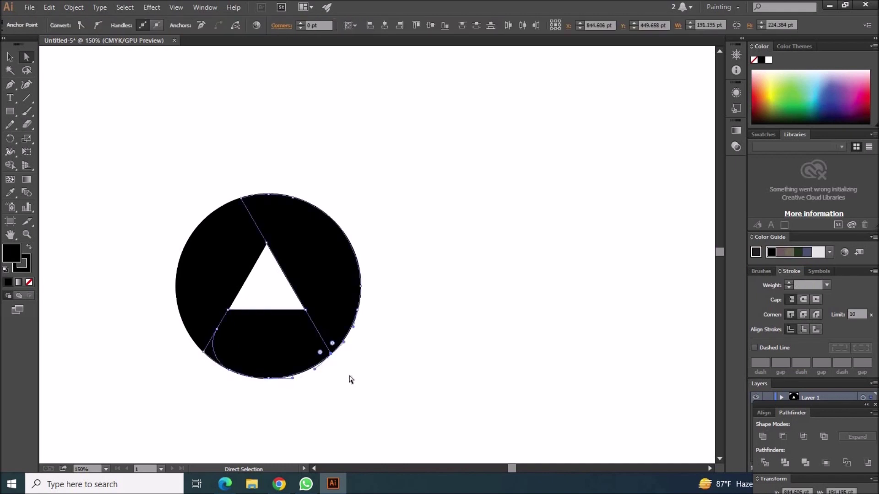
{"action": "left_click", "coordinate": [331, 373]}
{"action": "left_click", "coordinate": [323, 362]}
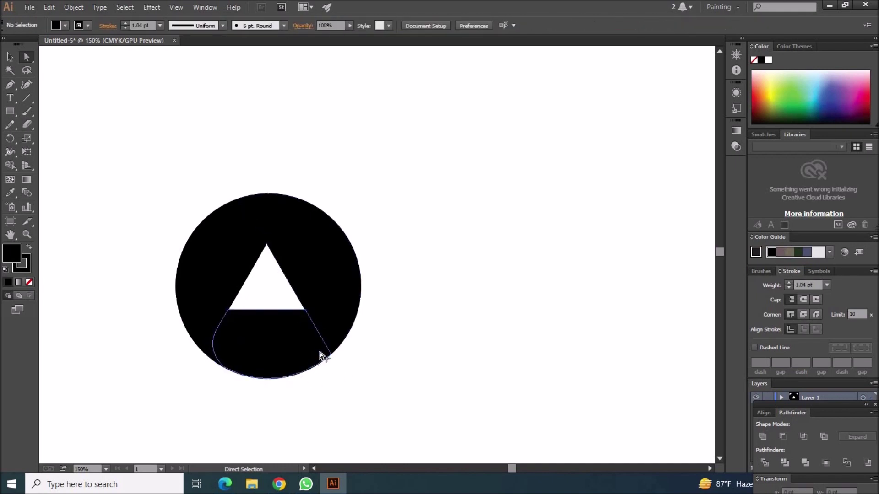
{"action": "left_click", "coordinate": [287, 363]}
- Check the bottom piece's context options and reselect its lower-right corner anchor
{"action": "right_click", "coordinate": [287, 363]}
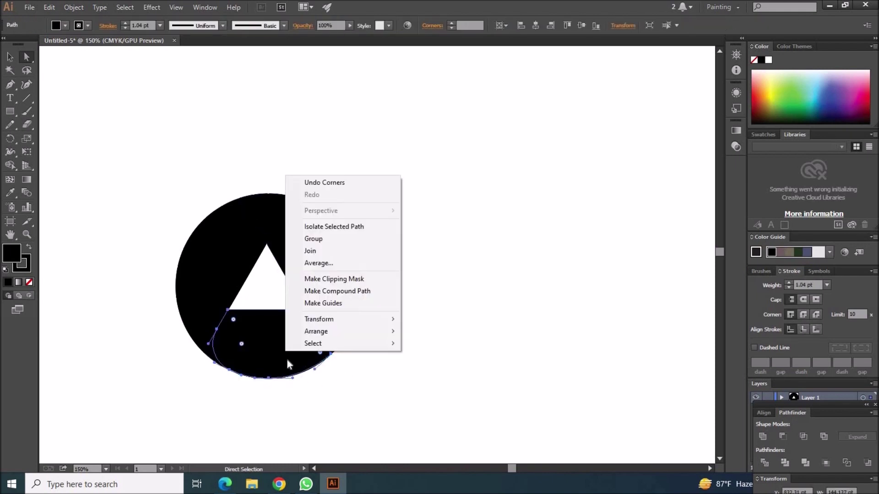
{"action": "left_click", "coordinate": [362, 414]}
{"action": "left_click", "coordinate": [331, 365]}
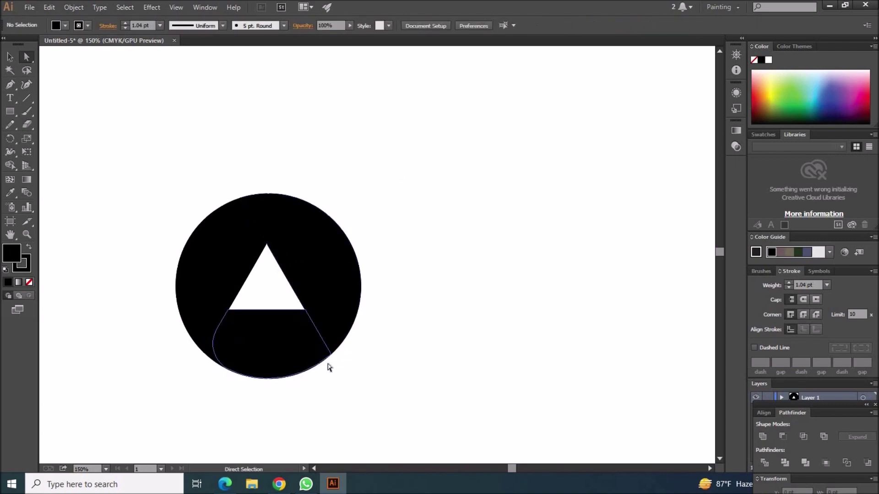
{"action": "left_click", "coordinate": [332, 356]}
{"action": "left_click", "coordinate": [331, 355]}
{"action": "left_click", "coordinate": [320, 356]}
- Round the bottom piece's lower-right corner where it meets the circle's edge
{"action": "double_click", "coordinate": [321, 353]}
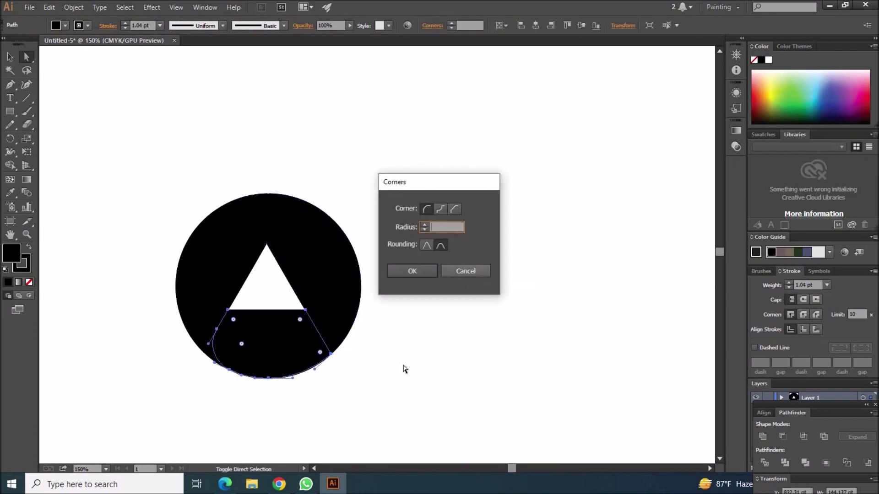
{"action": "key", "text": "Escape"}
{"action": "left_click", "coordinate": [321, 355]}
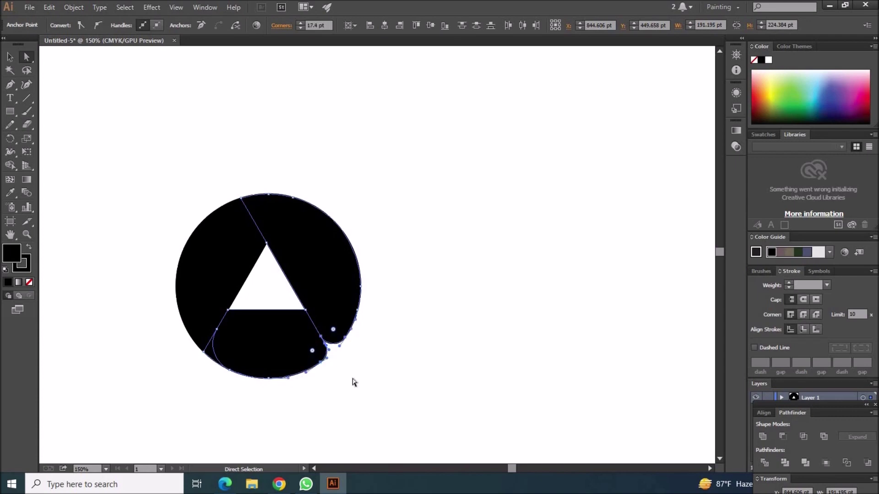
{"action": "left_click", "coordinate": [330, 355]}
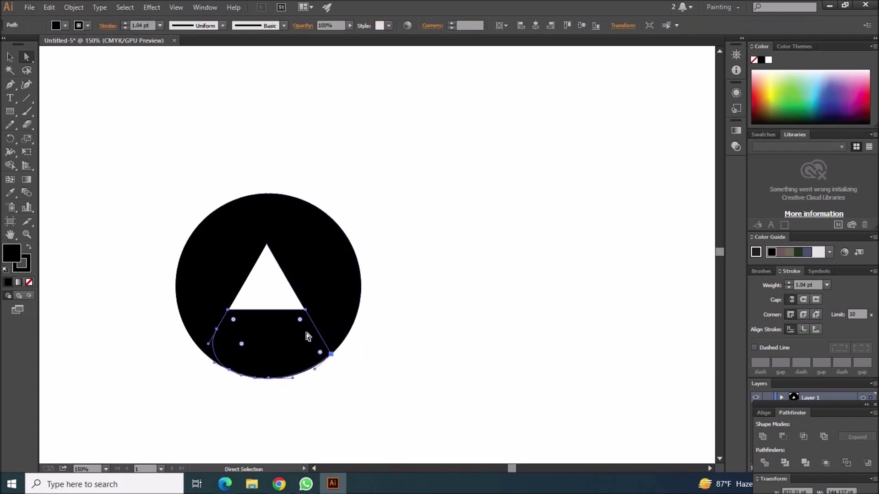
{"action": "left_click_drag", "start_coordinate": [334, 359], "coordinate": [329, 353]}
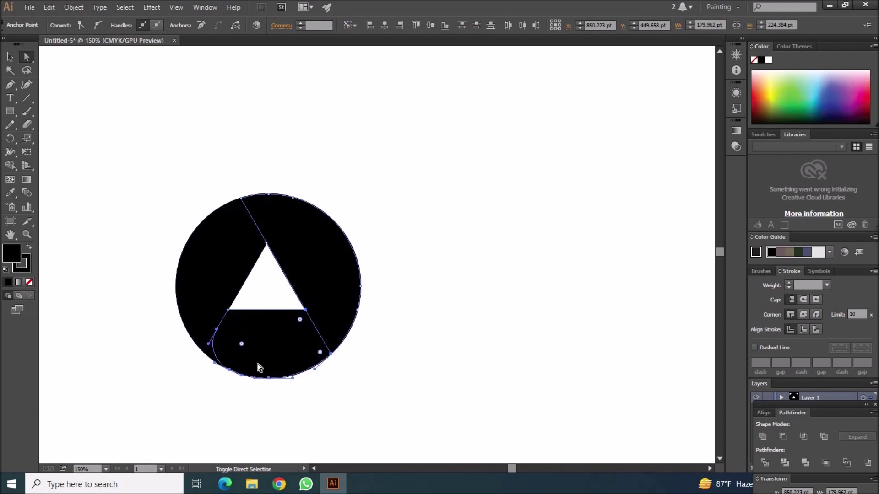
{"action": "left_click", "coordinate": [306, 315]}
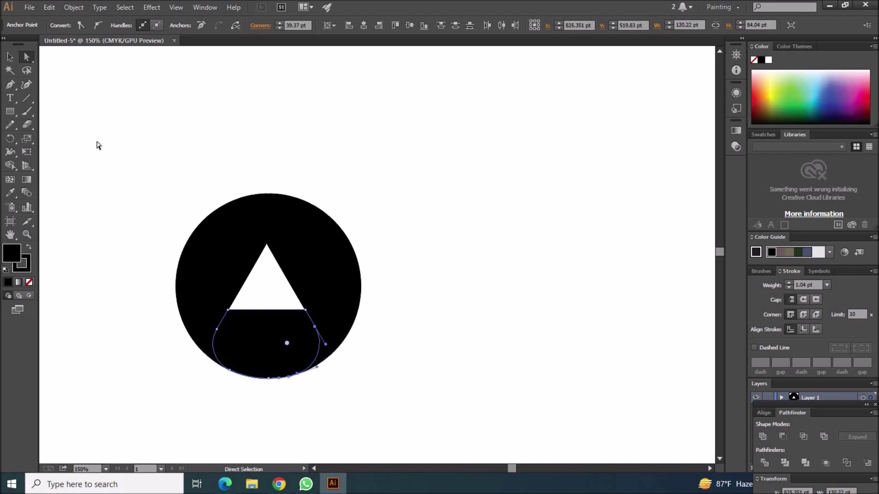
- Select all the circle pieces and zoom in on the artwork
{"action": "left_click_drag", "start_coordinate": [96, 145], "coordinate": [392, 393]}
{"action": "left_click", "coordinate": [393, 392]}
{"action": "left_click_drag", "start_coordinate": [308, 337], "coordinate": [112, 238]}
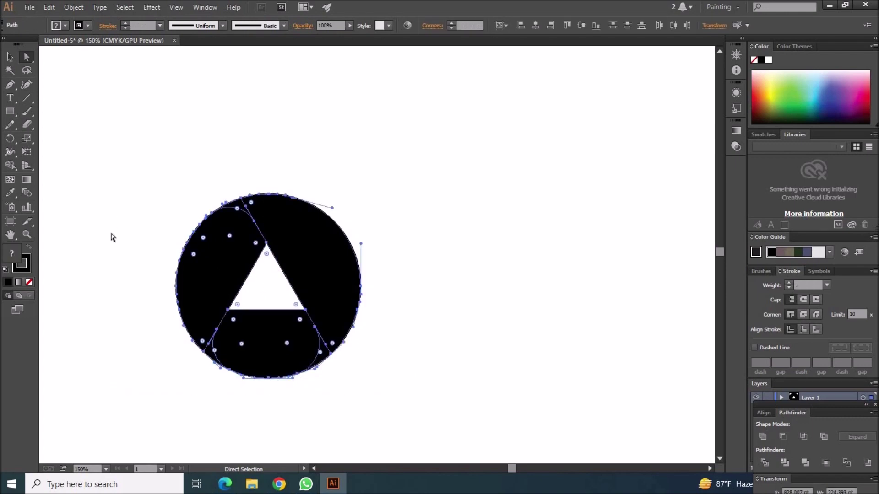
{"action": "left_click", "coordinate": [11, 166]}
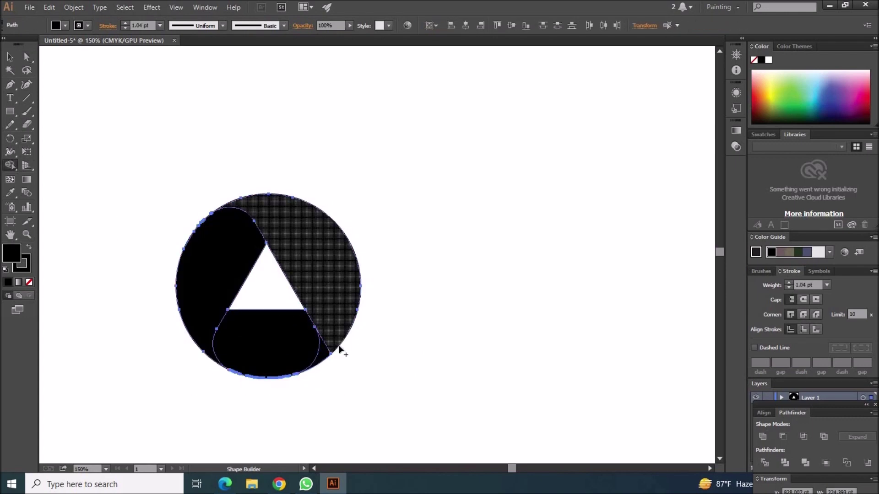
{"action": "key", "text": "v"}
{"action": "left_click_drag", "start_coordinate": [99, 144], "coordinate": [382, 389]}
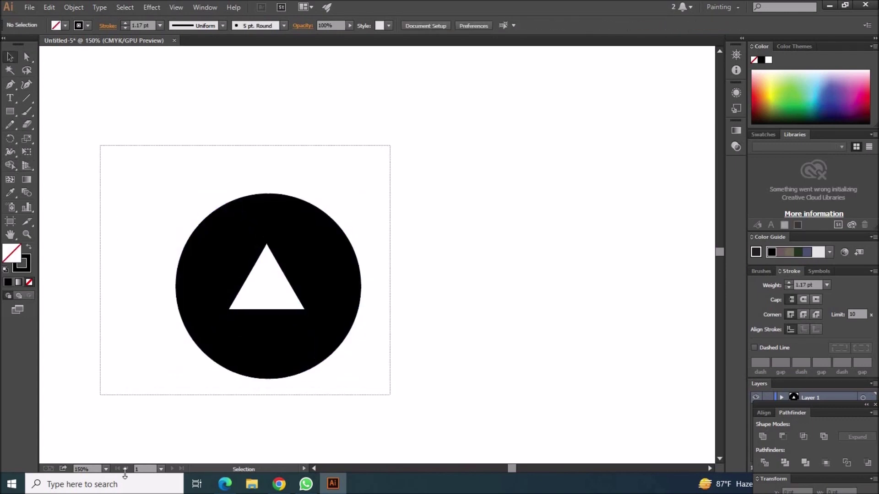
{"action": "key", "text": "ctrl+plus"}
{"action": "key", "text": "ctrl+plus"}
{"action": "key", "text": "ctrl+plus"}
{"action": "left_click_drag", "start_coordinate": [507, 465], "coordinate": [515, 468]}
- Reset the view to 150%, rotate the disc about 31°, and draw a thin bar to its right
{"action": "left_click", "coordinate": [350, 233]}
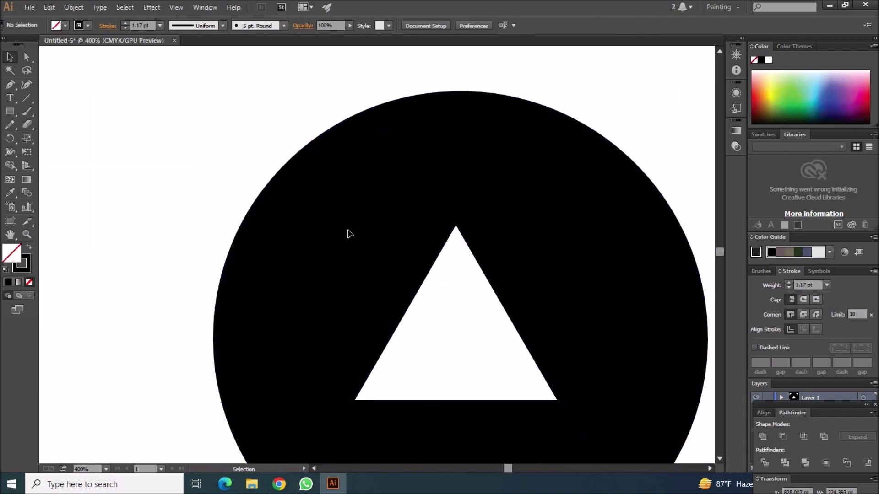
{"action": "scroll", "coordinate": [529, 320], "scroll_direction": "down", "scroll_amount": 3}
{"action": "left_click", "coordinate": [106, 469]}
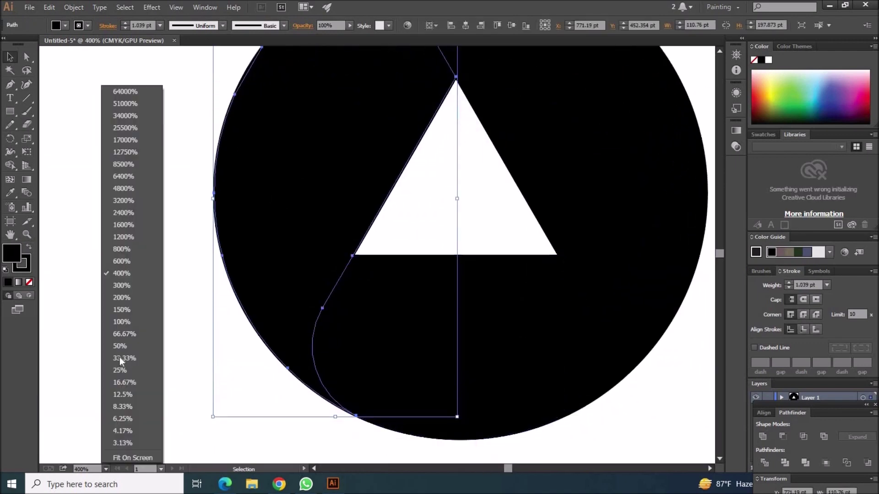
{"action": "left_click", "coordinate": [122, 309]}
{"action": "left_click_drag", "start_coordinate": [540, 93], "coordinate": [531, 201]}
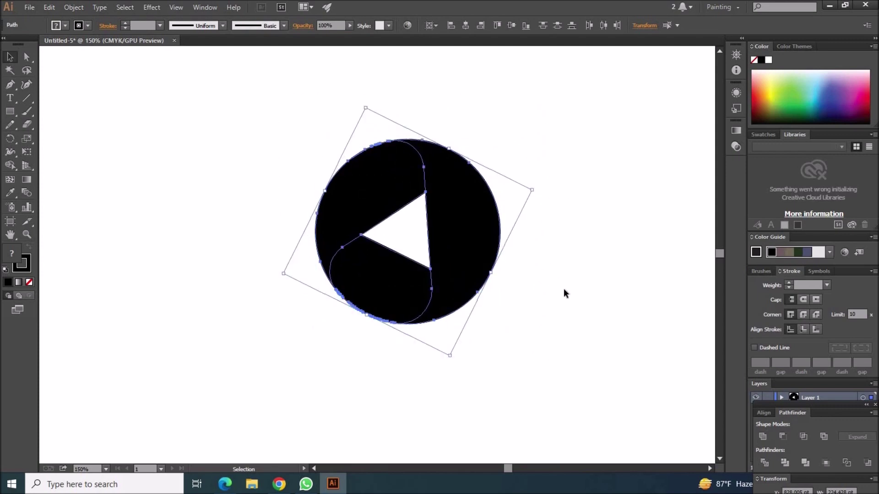
{"action": "left_click", "coordinate": [575, 293]}
{"action": "left_click_drag", "start_coordinate": [414, 221], "coordinate": [541, 245]}
- Nudge the bar into place, select all pieces, and merge the arrow regions with Shape Builder
{"action": "key", "text": "Up"}
{"action": "key", "text": "Up"}
{"action": "key", "text": "Up"}
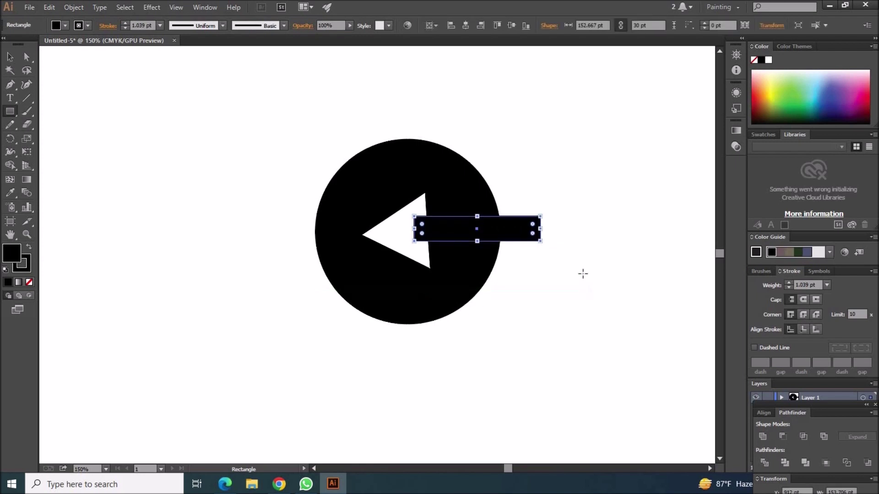
{"action": "key", "text": "Down"}
{"action": "key", "text": "Down"}
{"action": "key", "text": "v"}
{"action": "left_click", "coordinate": [594, 384]}
{"action": "key", "text": "ctrl+a"}
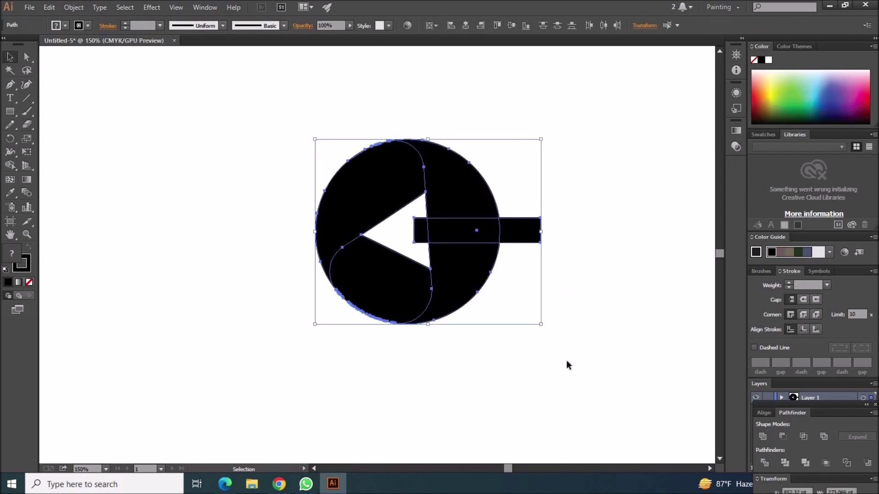
{"action": "left_click", "coordinate": [11, 168]}
{"action": "left_click_drag", "start_coordinate": [408, 229], "coordinate": [611, 249]}
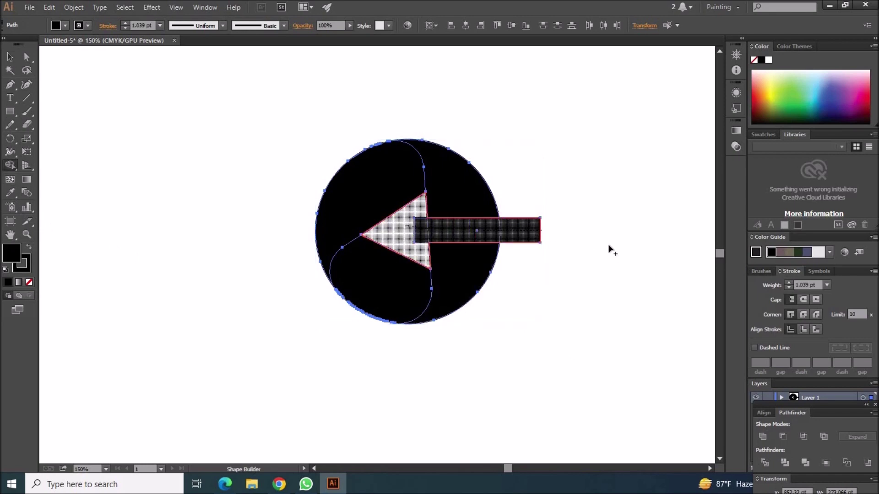
- Set the arrow region's fill and stroke to None so it cuts through the disc
{"action": "left_click", "coordinate": [65, 25]}
{"action": "left_click", "coordinate": [7, 46]}
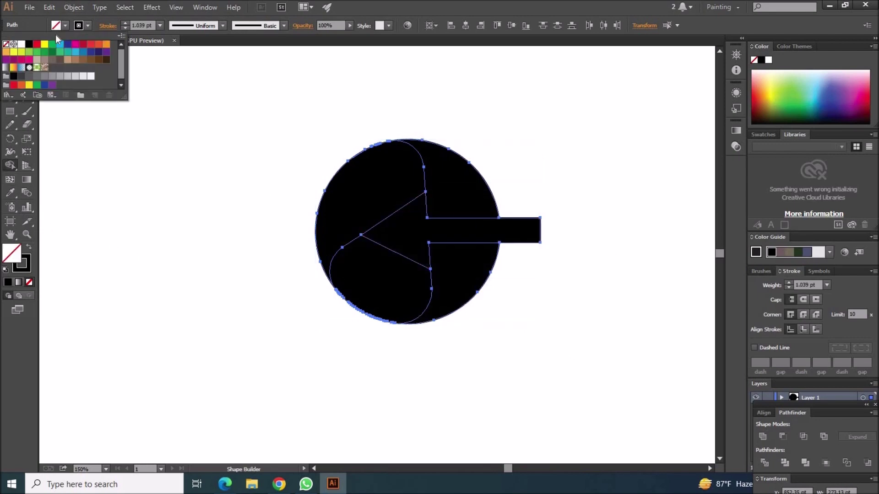
{"action": "left_click_drag", "start_coordinate": [486, 234], "coordinate": [611, 264]}
{"action": "left_click", "coordinate": [89, 25]}
{"action": "left_click", "coordinate": [7, 46]}
- Select all the artwork and set its stroke to None to remove every outline
{"action": "key", "text": "v"}
{"action": "key", "text": "ctrl+a"}
{"action": "left_click", "coordinate": [89, 25]}
{"action": "left_click", "coordinate": [7, 46]}
{"action": "left_click", "coordinate": [515, 375]}
{"action": "left_click", "coordinate": [467, 183]}
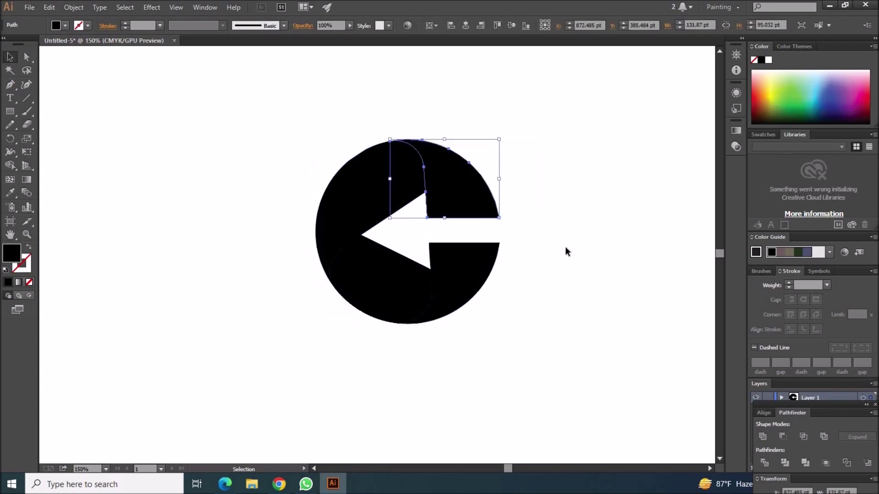
{"action": "key", "text": "ctrl+a"}
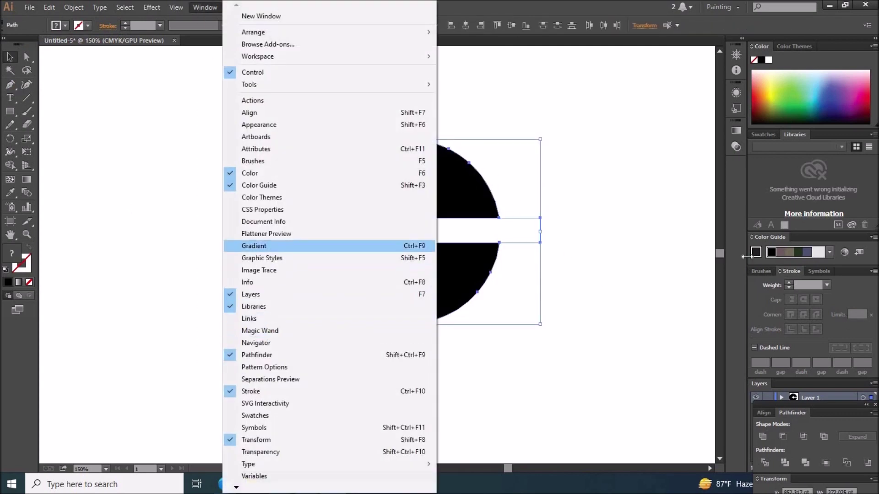
- Apply the white-to-black gradient preset to the pieces and clear the arrow region's fill
{"action": "left_click", "coordinate": [254, 246]}
{"action": "left_click", "coordinate": [615, 138]}
{"action": "left_click", "coordinate": [527, 159]}
{"action": "left_click", "coordinate": [10, 165]}
{"action": "left_click", "coordinate": [66, 25]}
{"action": "left_click", "coordinate": [6, 44]}
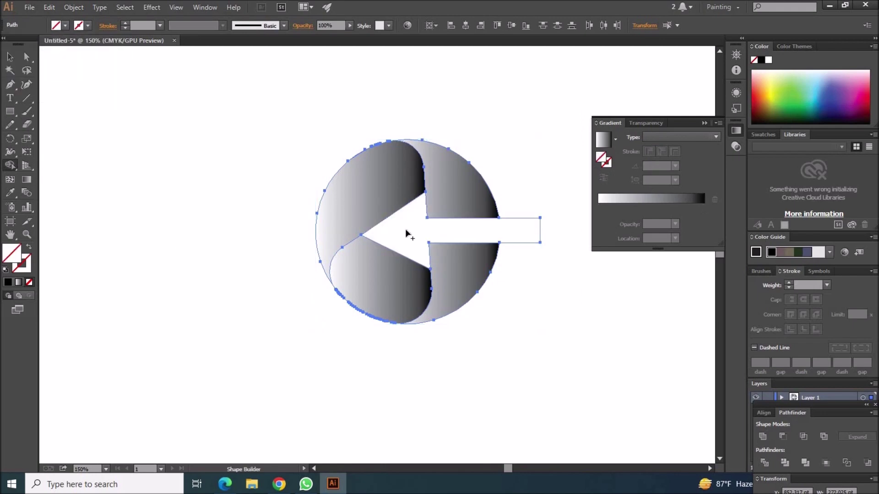
{"action": "left_click", "coordinate": [405, 234]}
{"action": "key", "text": "v"}
- Set the upper-left piece's gradient stops to bright blue on the left and dark blue on the right
{"action": "left_click", "coordinate": [391, 204]}
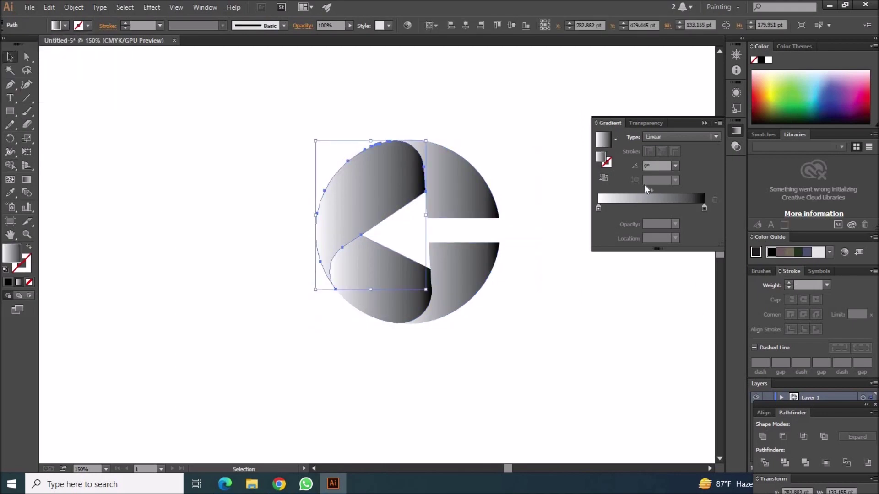
{"action": "double_click", "coordinate": [599, 208]}
{"action": "left_click", "coordinate": [615, 243]}
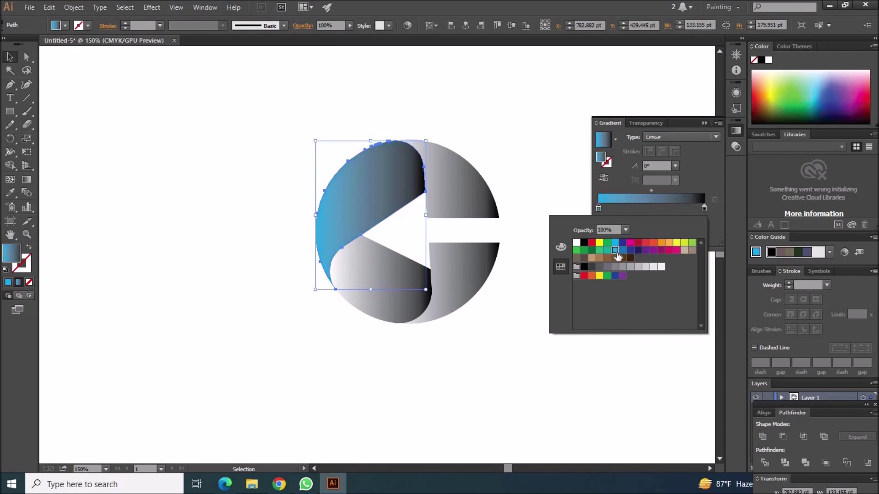
{"action": "left_click", "coordinate": [608, 250]}
{"action": "double_click", "coordinate": [704, 208]}
{"action": "left_click", "coordinate": [623, 242]}
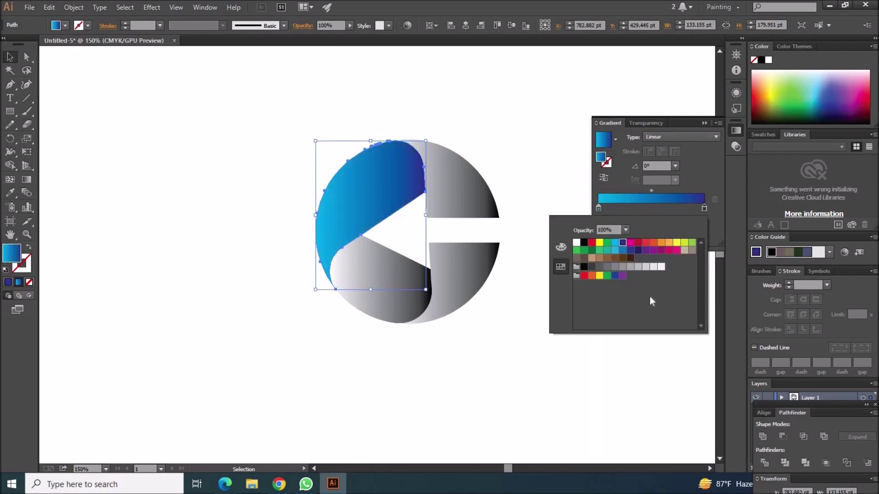
- Add a light cyan middle gradient stop at 45% cyan
{"action": "left_click", "coordinate": [652, 209]}
{"action": "double_click", "coordinate": [652, 208]}
{"action": "left_click", "coordinate": [616, 244]}
{"action": "left_click", "coordinate": [561, 247]}
{"action": "left_click_drag", "start_coordinate": [661, 250], "coordinate": [637, 247]}
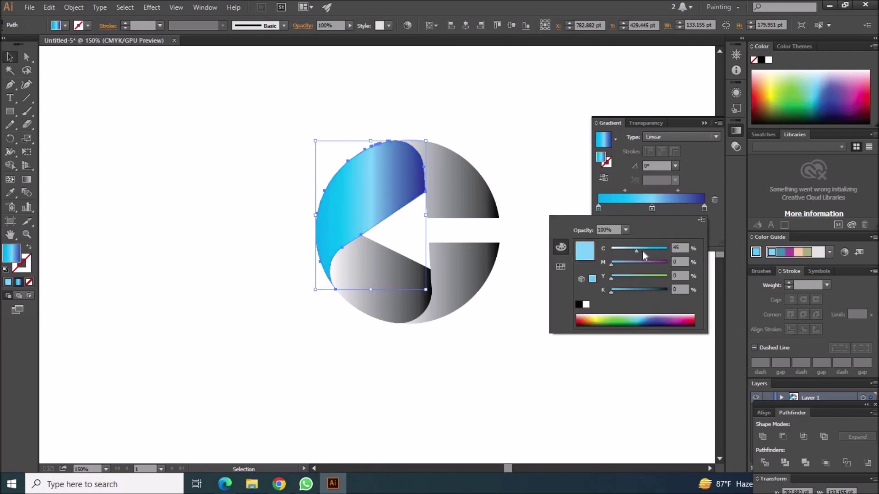
- Run the upper-left gradient diagonally across the piece and set all three stops to red
{"action": "key", "text": "g"}
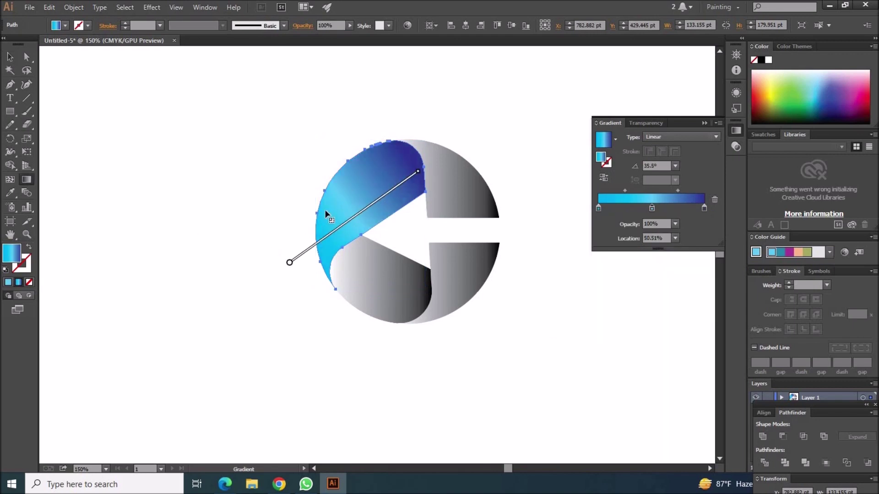
{"action": "left_click_drag", "start_coordinate": [411, 162], "coordinate": [328, 245]}
{"action": "mouse_move", "coordinate": [304, 194]}
{"action": "left_mouse_down"}
{"action": "mouse_move", "coordinate": [436, 162]}
{"action": "mouse_move", "coordinate": [312, 227]}
{"action": "left_mouse_up"}
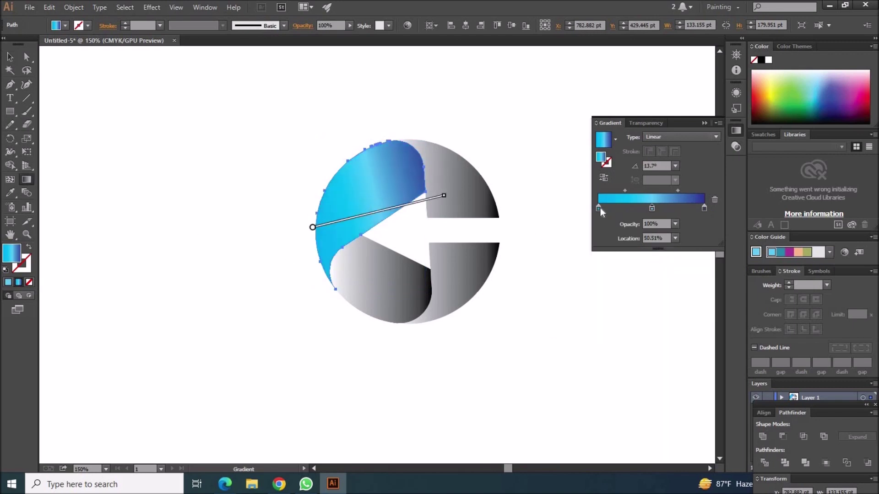
{"action": "double_click", "coordinate": [598, 208]}
{"action": "left_click", "coordinate": [561, 267]}
{"action": "left_click", "coordinate": [592, 243]}
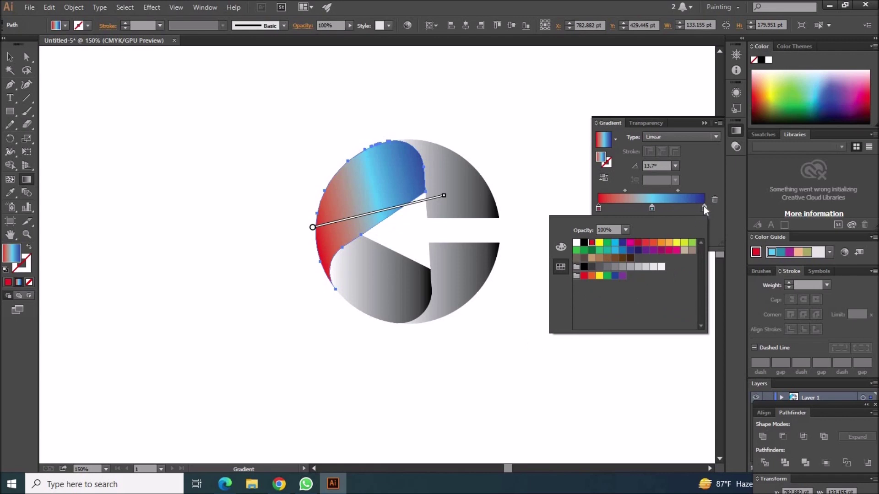
{"action": "left_click", "coordinate": [592, 243]}
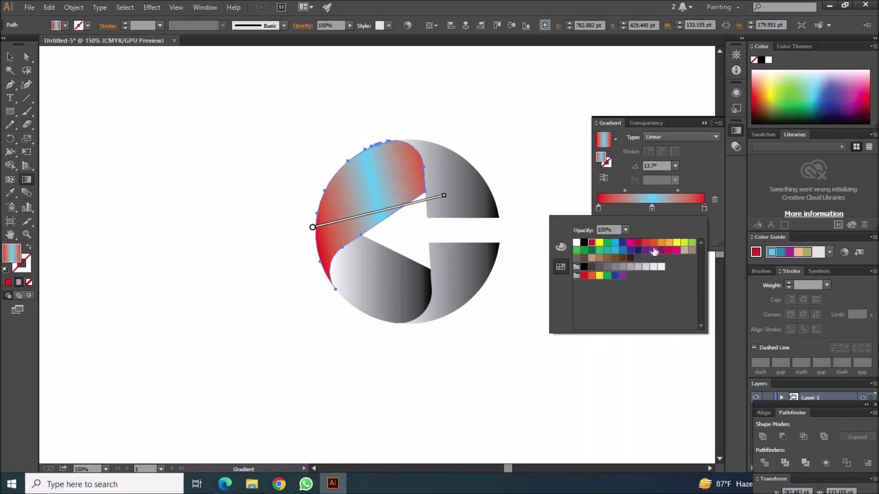
{"action": "left_click", "coordinate": [591, 243]}
- Lower the middle stop's magenta to 80 for orange-red, move midpoints inward, and place the stop at 54.59%
{"action": "left_click", "coordinate": [560, 247]}
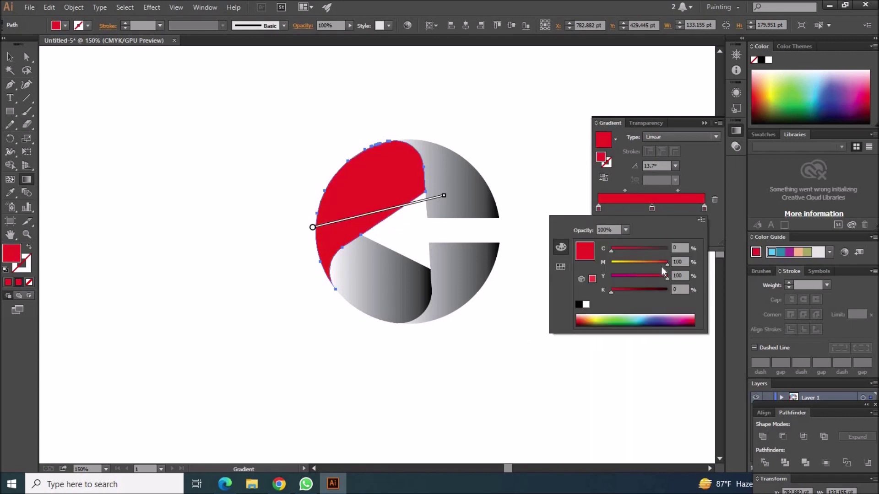
{"action": "left_click", "coordinate": [658, 264]}
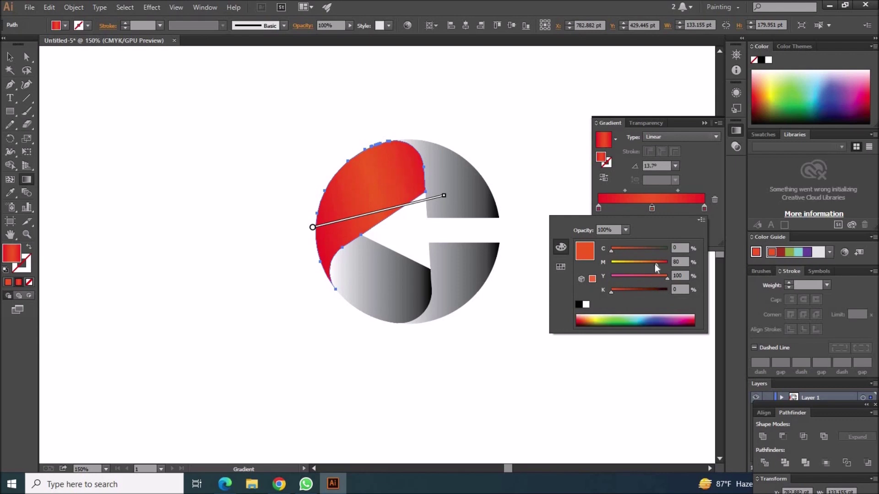
{"action": "left_click", "coordinate": [634, 190]}
{"action": "left_click_drag", "start_coordinate": [625, 190], "coordinate": [669, 190]}
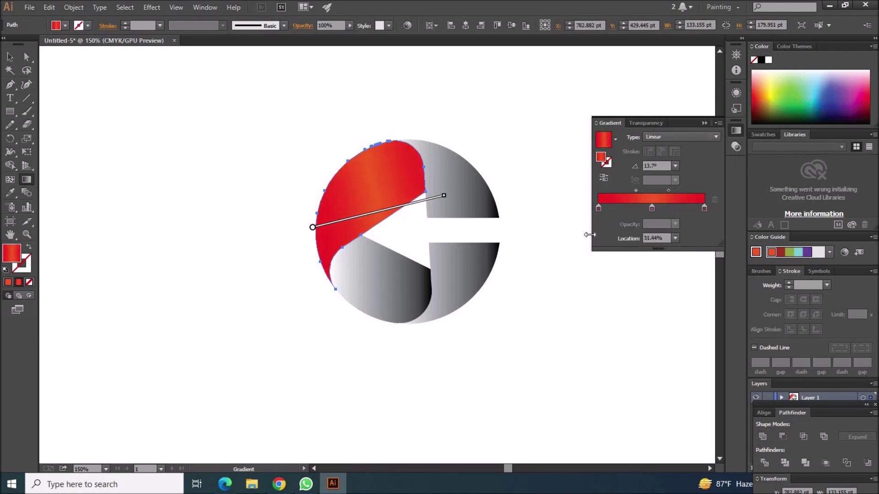
{"action": "double_click", "coordinate": [598, 208]}
{"action": "left_click", "coordinate": [561, 267]}
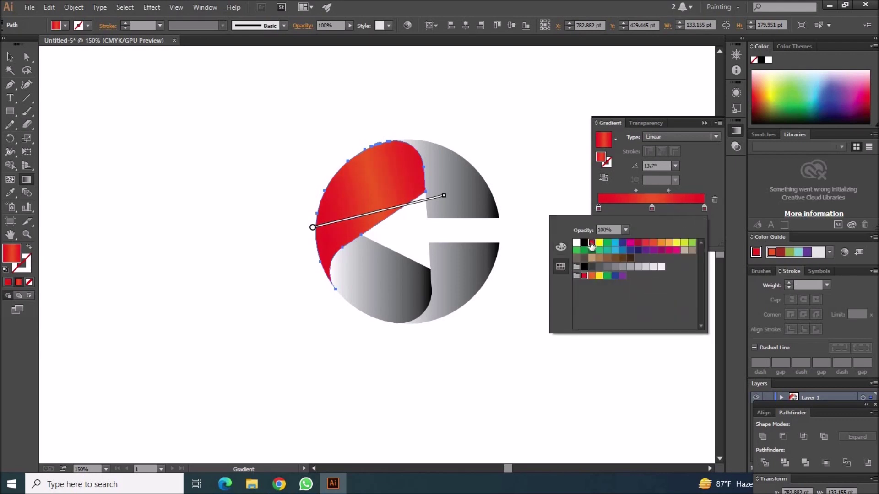
{"action": "left_click_drag", "start_coordinate": [652, 209], "coordinate": [656, 208]}
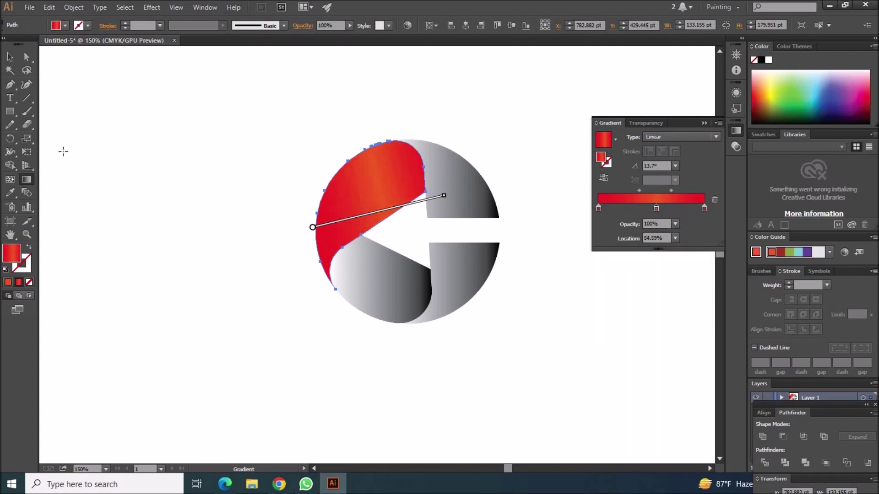
- Redraw the upper-left gradient at about 31.6 degrees, then select the lower-left grey piece
{"action": "left_click_drag", "start_coordinate": [300, 265], "coordinate": [426, 133]}
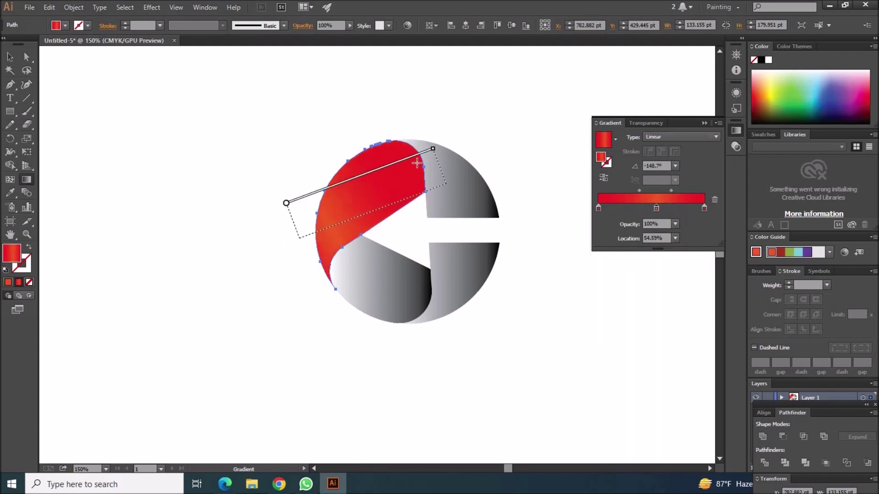
{"action": "left_click_drag", "start_coordinate": [302, 240], "coordinate": [467, 170]}
{"action": "left_click_drag", "start_coordinate": [314, 241], "coordinate": [447, 161]}
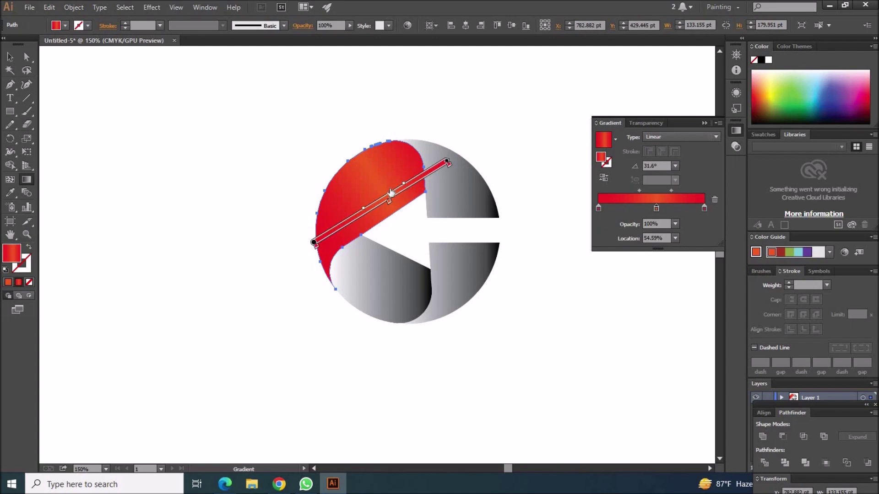
{"action": "left_click", "coordinate": [9, 57]}
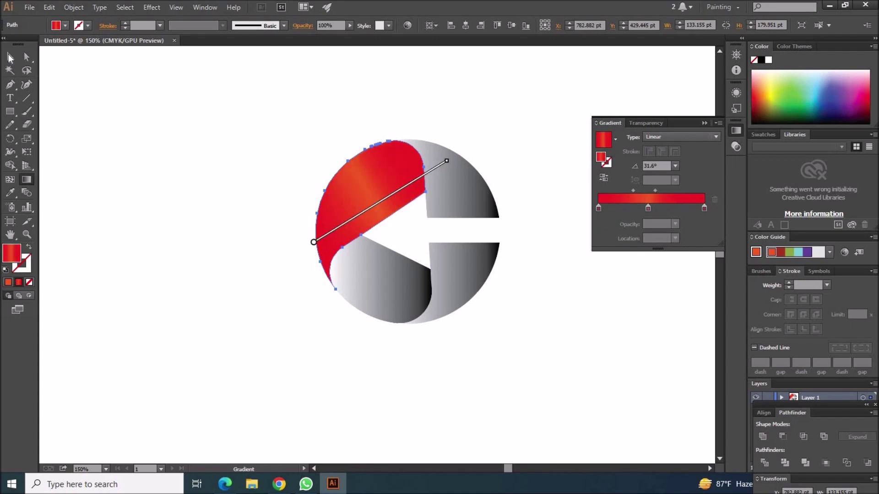
{"action": "left_click", "coordinate": [372, 298]}
{"action": "left_click", "coordinate": [10, 193]}
- Copy the red gradient onto the lower-left piece with the Eyedropper and re-angle it diagonally
{"action": "left_click", "coordinate": [339, 193]}
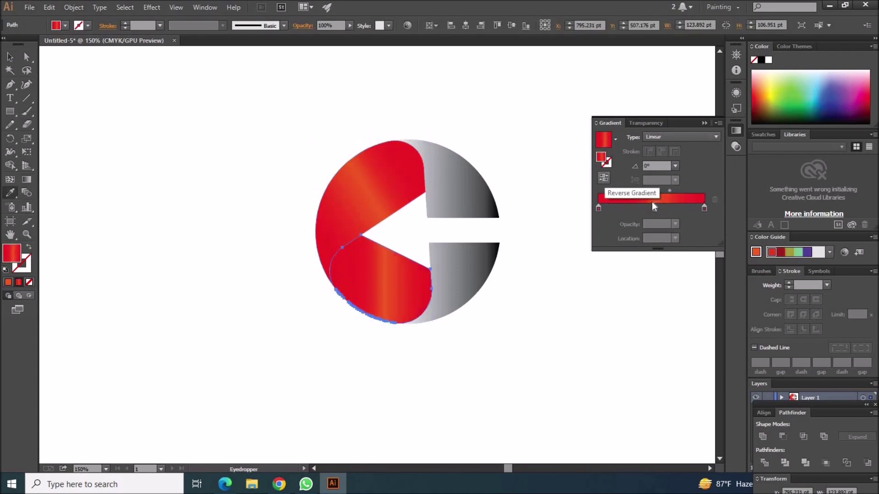
{"action": "key", "text": "g"}
{"action": "mouse_move", "coordinate": [442, 335]}
{"action": "left_mouse_down"}
{"action": "mouse_move", "coordinate": [316, 220]}
{"action": "mouse_move", "coordinate": [442, 366]}
{"action": "left_mouse_up"}
{"action": "left_click_drag", "start_coordinate": [353, 246], "coordinate": [428, 338]}
{"action": "key", "text": "v"}
{"action": "left_click", "coordinate": [147, 310]}
- Set the upper-left piece's end gradient stops to black, keeping the middle stop red
{"action": "left_click", "coordinate": [366, 290]}
{"action": "double_click", "coordinate": [601, 209]}
{"action": "left_click", "coordinate": [602, 208]}
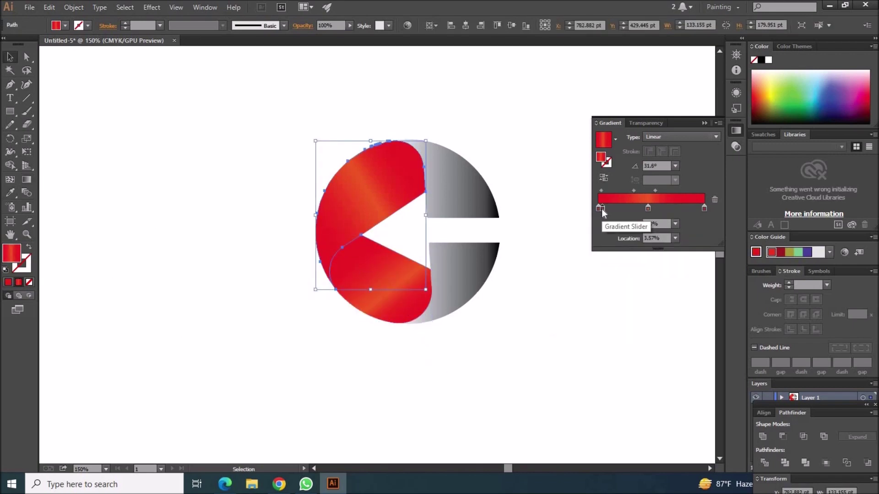
{"action": "double_click", "coordinate": [598, 209]}
{"action": "left_click", "coordinate": [584, 243]}
{"action": "left_click", "coordinate": [704, 209]}
{"action": "double_click", "coordinate": [704, 209]}
{"action": "left_click", "coordinate": [584, 243]}
{"action": "left_click", "coordinate": [591, 243]}
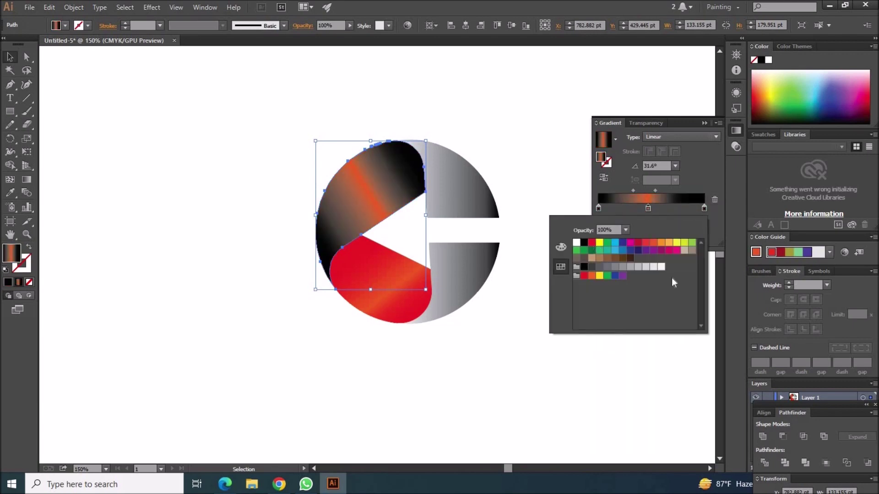
- Push both blend midpoints of the upper-left gradient outward
{"action": "left_click", "coordinate": [600, 195]}
{"action": "left_click_drag", "start_coordinate": [633, 191], "coordinate": [600, 190]}
{"action": "left_click_drag", "start_coordinate": [655, 190], "coordinate": [724, 194]}
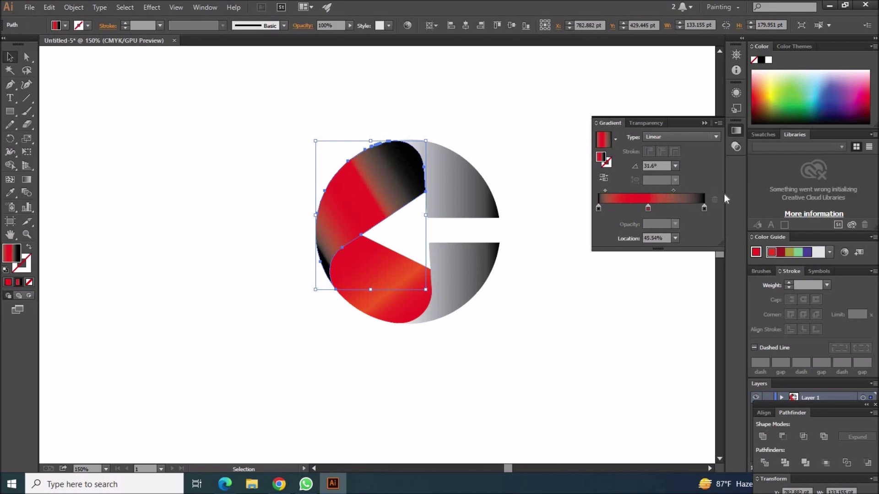
{"action": "left_click", "coordinate": [26, 179]}
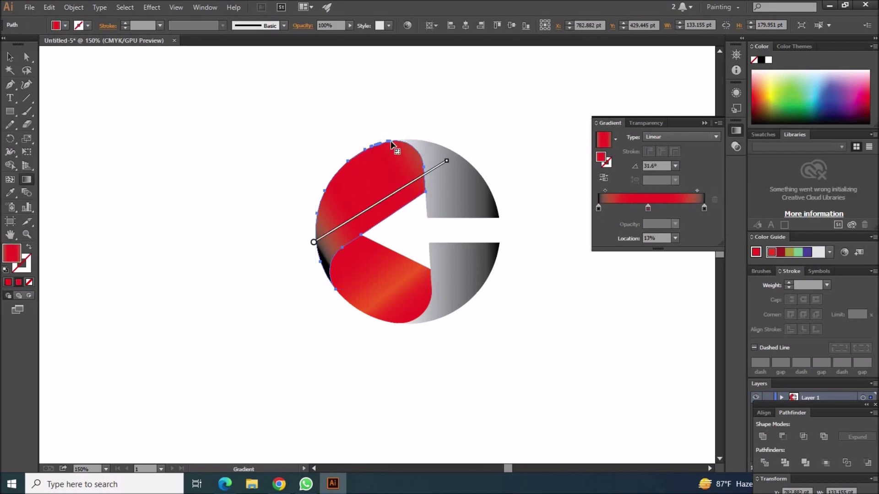
- Re-angle the upper-left ribbon's gradient and set its left stop to a darkened red
{"action": "left_click_drag", "start_coordinate": [295, 242], "coordinate": [423, 189]}
{"action": "left_click_drag", "start_coordinate": [295, 259], "coordinate": [435, 158]}
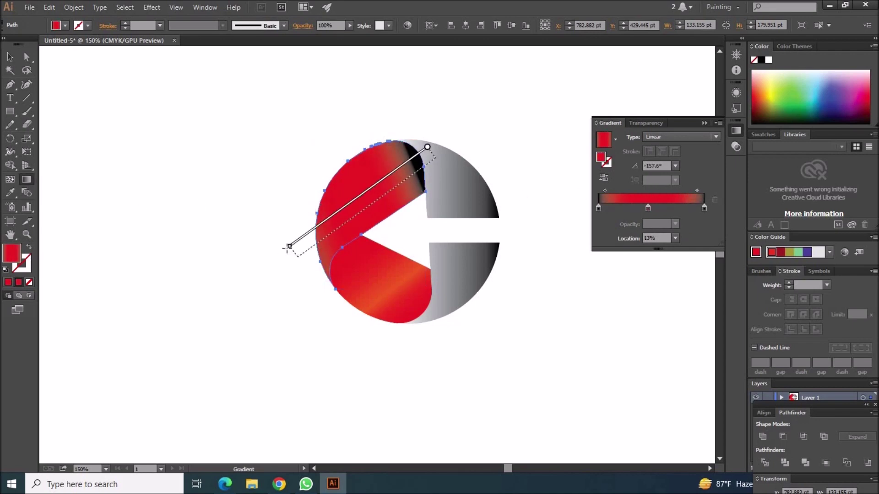
{"action": "double_click", "coordinate": [598, 208]}
{"action": "left_click", "coordinate": [591, 243]}
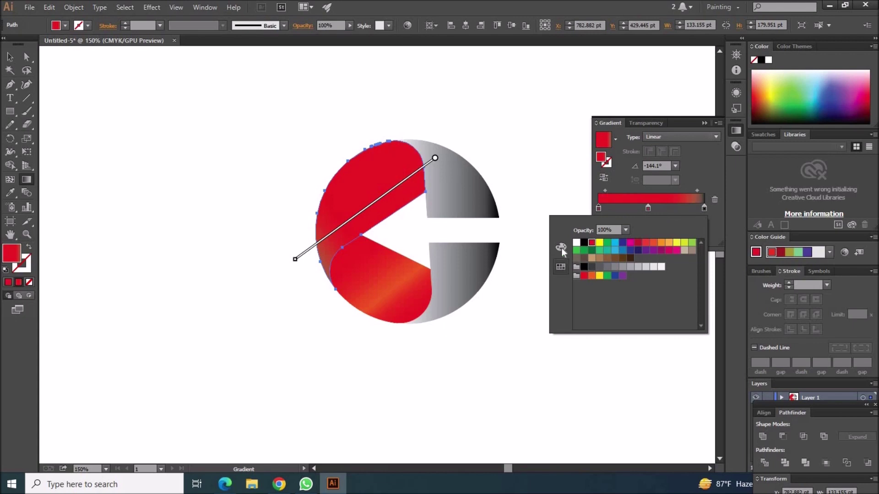
{"action": "left_click", "coordinate": [562, 248]}
{"action": "left_click_drag", "start_coordinate": [609, 292], "coordinate": [636, 290]}
{"action": "left_click", "coordinate": [678, 259]}
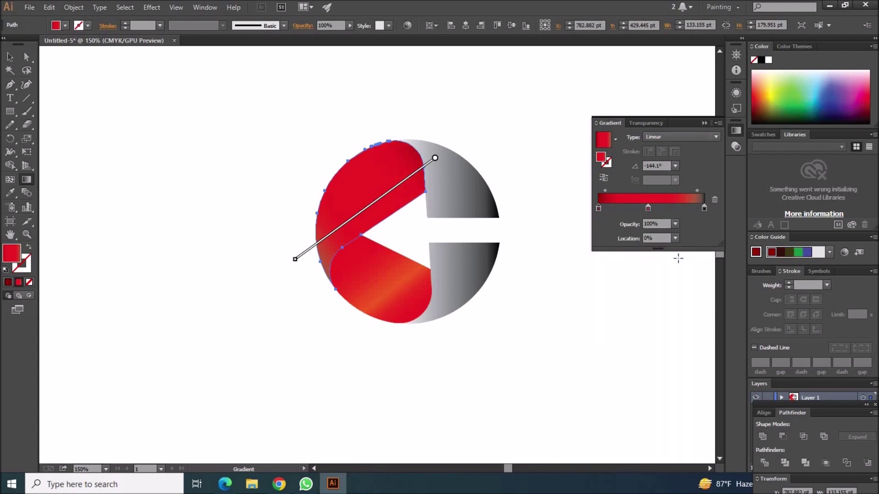
- Set the right gradient stop to red and darken it with the K slider
{"action": "double_click", "coordinate": [704, 208]}
{"action": "left_click", "coordinate": [561, 267]}
{"action": "left_click", "coordinate": [561, 248]}
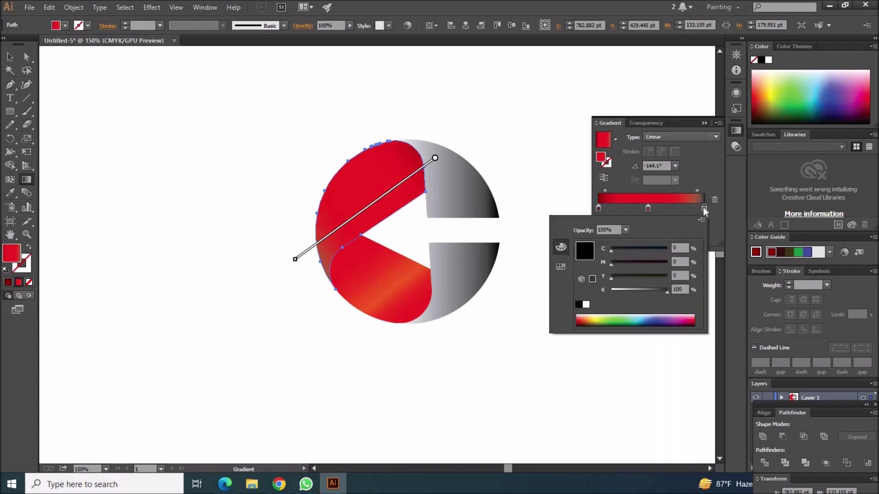
{"action": "left_click", "coordinate": [561, 267]}
{"action": "left_click", "coordinate": [591, 243]}
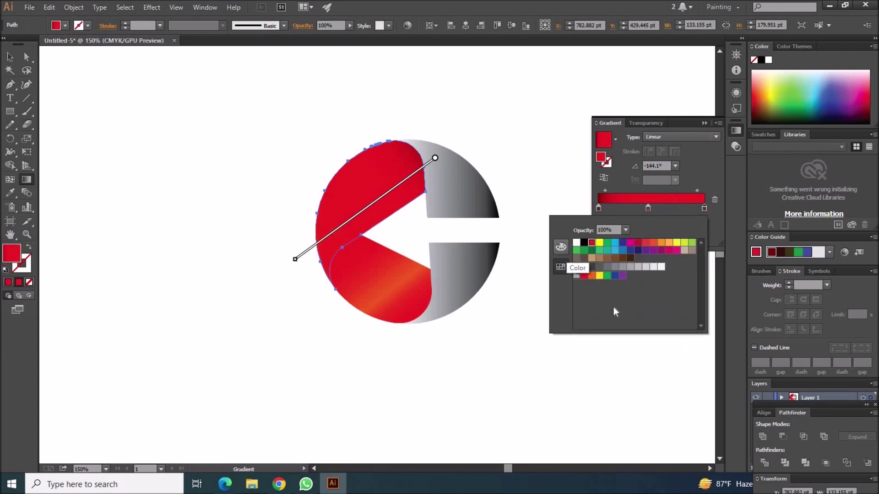
{"action": "left_click", "coordinate": [562, 248]}
{"action": "left_click_drag", "start_coordinate": [614, 290], "coordinate": [637, 291]}
{"action": "left_click", "coordinate": [481, 353]}
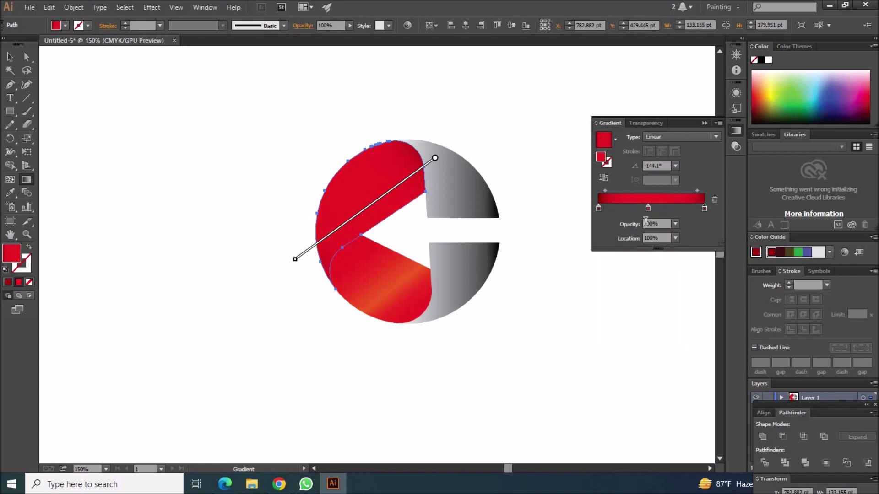
- Shift the midpoint toward the darker end and redraw the gradient from lower left to the top
{"action": "left_click_drag", "start_coordinate": [605, 190], "coordinate": [629, 191]}
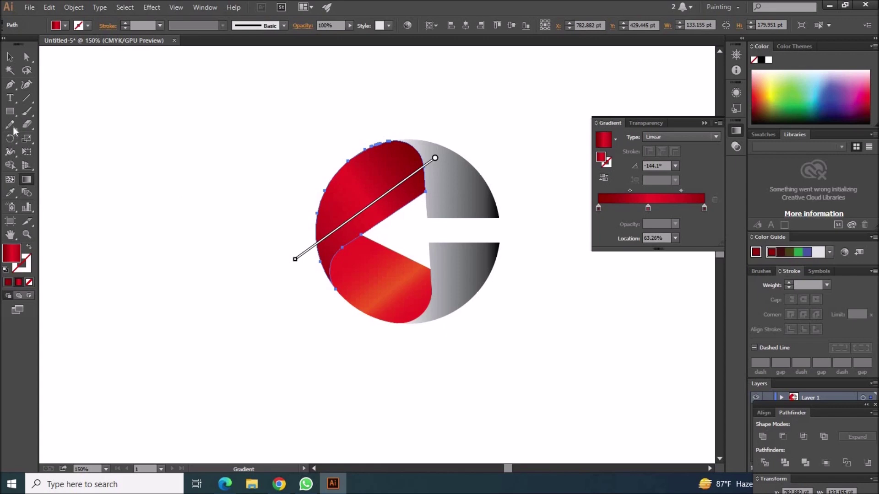
{"action": "left_click_drag", "start_coordinate": [294, 259], "coordinate": [408, 179]}
{"action": "left_click_drag", "start_coordinate": [299, 258], "coordinate": [432, 158]}
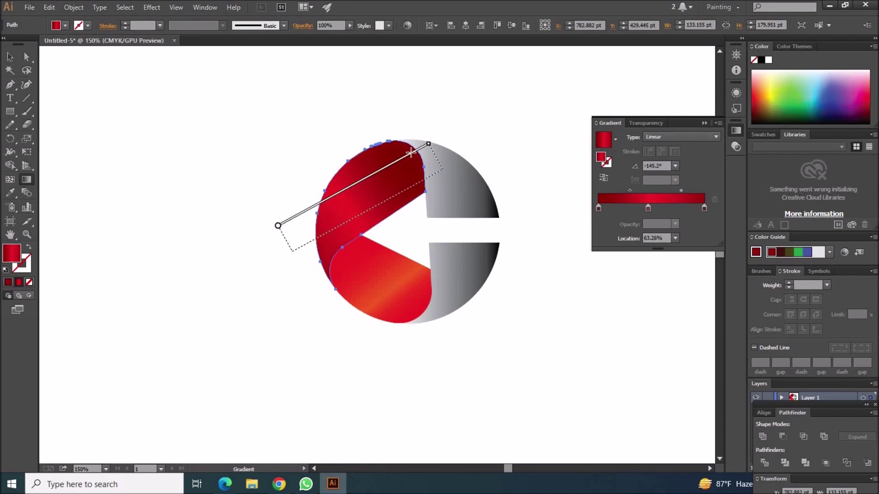
{"action": "left_click", "coordinate": [10, 193]}
- Eyedropper the upper-left ribbon's red gradient onto the lower-left ribbon
{"action": "left_click", "coordinate": [412, 320], "text": "ctrl"}
{"action": "left_click", "coordinate": [343, 189]}
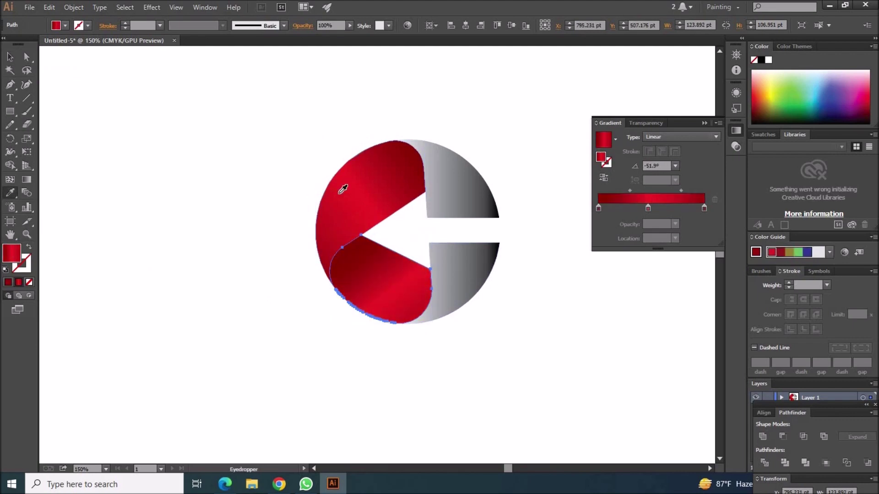
{"action": "left_click", "coordinate": [454, 273]}
{"action": "left_click", "coordinate": [344, 216]}
{"action": "key", "text": "v"}
- Copy the red gradient onto the upper-right and lower-right grey pieces, then reselect the lower-left ribbon
{"action": "left_click", "coordinate": [469, 204]}
{"action": "key", "text": "i"}
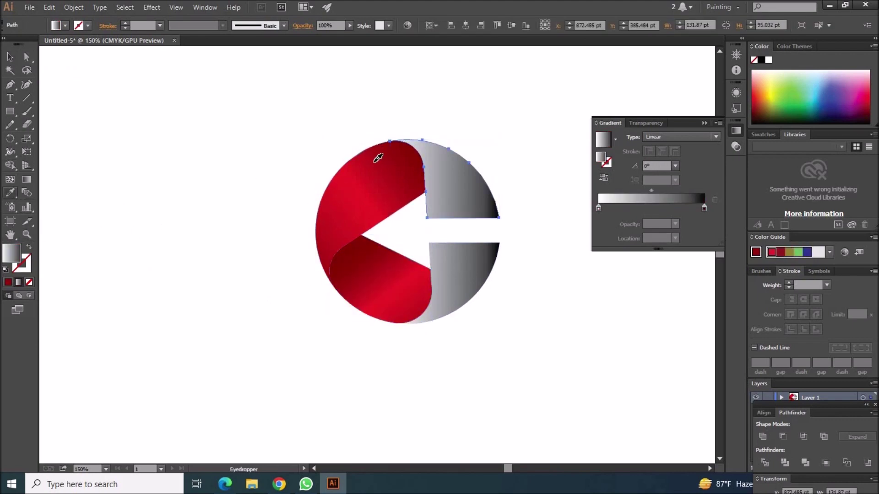
{"action": "left_click", "coordinate": [402, 152]}
{"action": "left_click", "coordinate": [457, 279], "text": "ctrl"}
{"action": "left_click", "coordinate": [462, 196]}
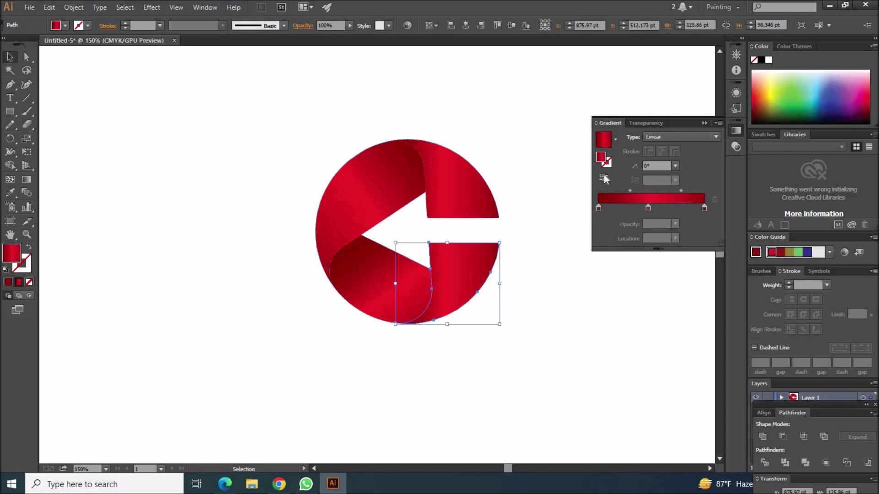
{"action": "key", "text": "ctrl"}
{"action": "left_click", "coordinate": [373, 291]}
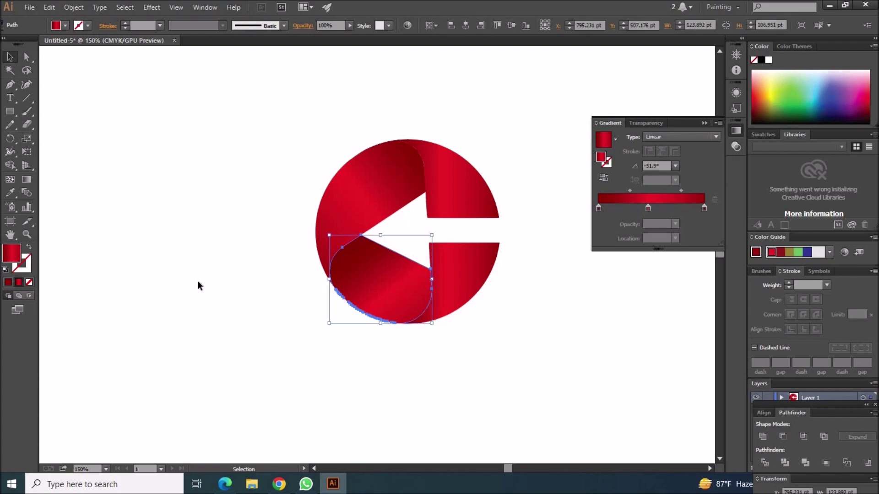
- Redraw the lower-left ribbon's red gradient at a new diagonal angle
{"action": "key", "text": "g"}
{"action": "left_click_drag", "start_coordinate": [337, 254], "coordinate": [458, 315]}
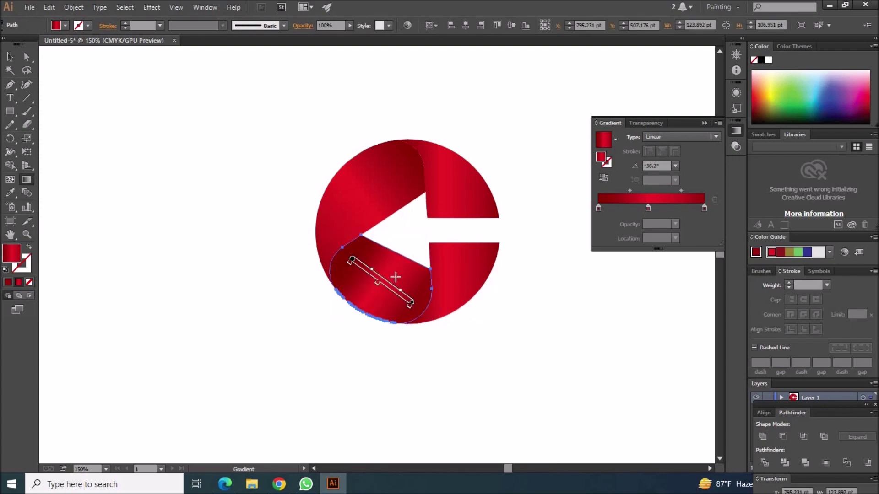
{"action": "mouse_move", "coordinate": [416, 315]}
{"action": "left_mouse_down"}
{"action": "mouse_move", "coordinate": [339, 281]}
{"action": "mouse_move", "coordinate": [334, 253]}
{"action": "left_mouse_up"}
- Re-angle the top-right piece's gradient to run nearly vertically
{"action": "key", "text": "v"}
{"action": "left_click", "coordinate": [467, 192]}
{"action": "key", "text": "g"}
{"action": "left_click_drag", "start_coordinate": [435, 142], "coordinate": [459, 229]}
{"action": "left_click_drag", "start_coordinate": [410, 117], "coordinate": [471, 226]}
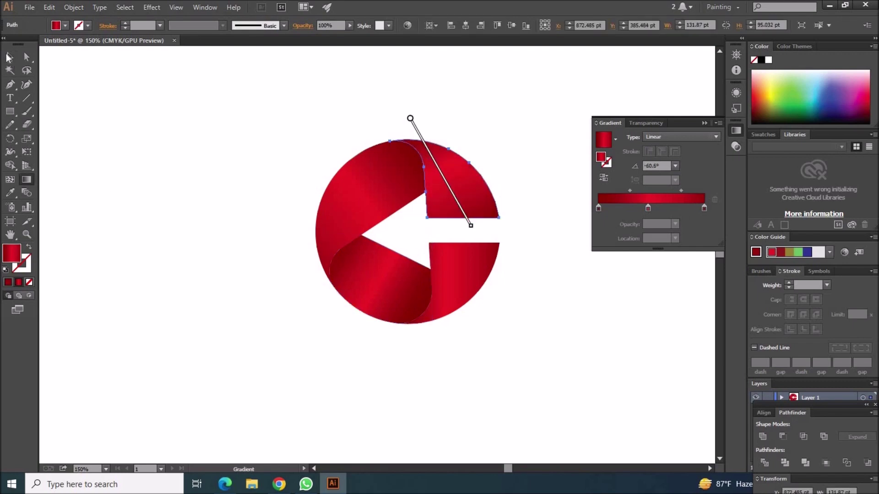
{"action": "key", "text": "v"}
{"action": "left_click", "coordinate": [149, 214]}
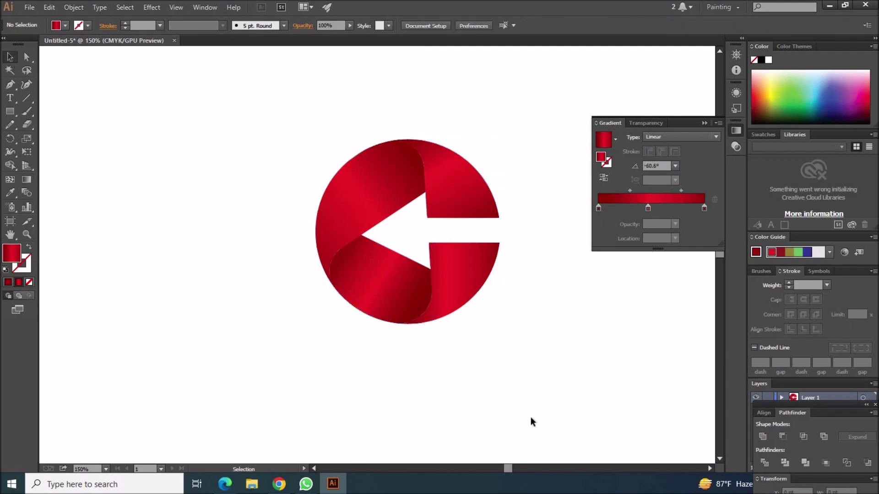
{"action": "left_click", "coordinate": [476, 209]}
{"action": "key", "text": "g"}
{"action": "left_click_drag", "start_coordinate": [439, 227], "coordinate": [454, 104]}
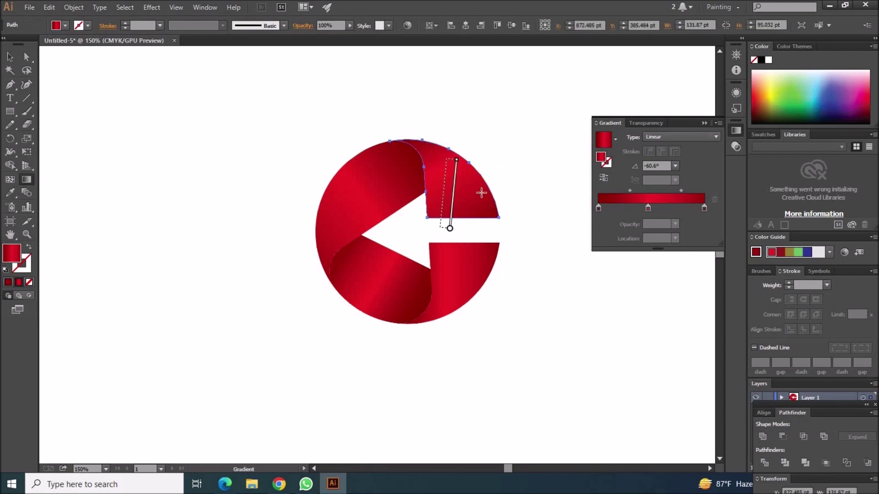
- Re-angle the upper-left ribbon's gradient from its top edge toward the lower left
{"action": "key", "text": "v"}
{"action": "left_click", "coordinate": [366, 206]}
{"action": "key", "text": "g"}
{"action": "left_click_drag", "start_coordinate": [428, 155], "coordinate": [294, 255]}
{"action": "left_click_drag", "start_coordinate": [397, 161], "coordinate": [307, 273]}
{"action": "left_click_drag", "start_coordinate": [420, 127], "coordinate": [321, 266]}
{"action": "key", "text": "v"}
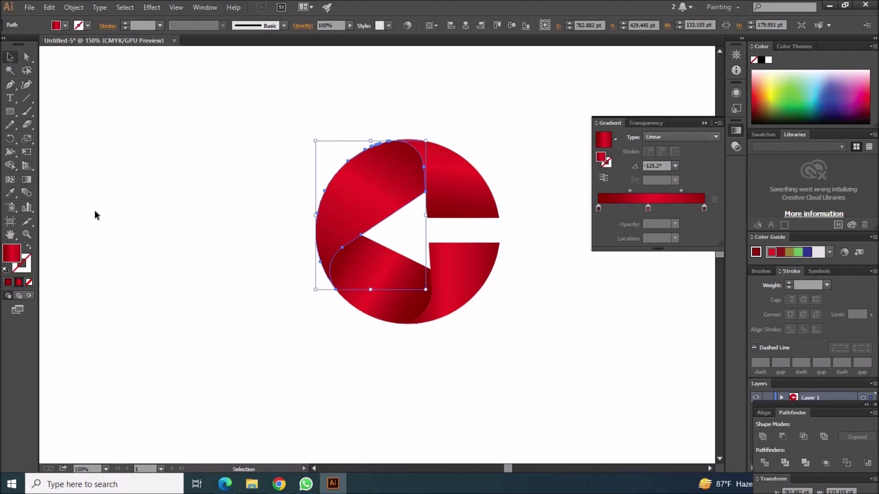
{"action": "left_click", "coordinate": [92, 215]}
- Redraw the upper-left ribbon's diagonal gradient and move its midpoint further along
{"action": "left_click", "coordinate": [339, 227]}
{"action": "left_click", "coordinate": [27, 179]}
{"action": "left_click_drag", "start_coordinate": [418, 127], "coordinate": [319, 269]}
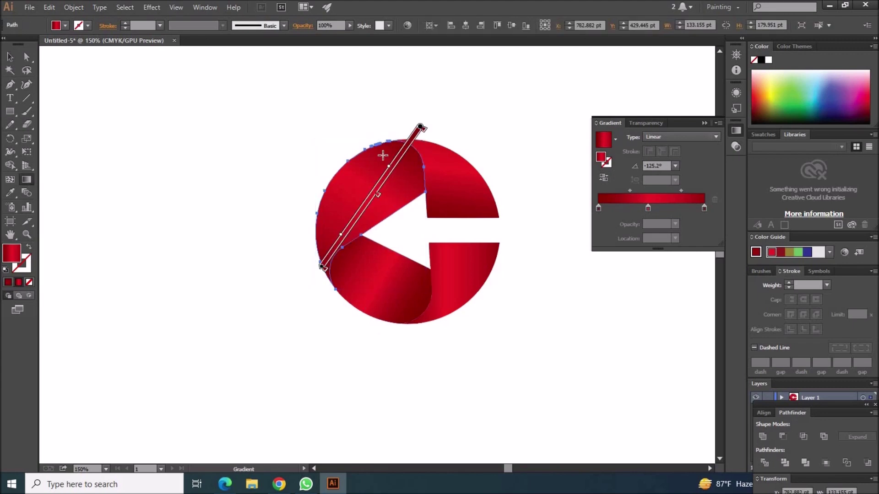
{"action": "left_click_drag", "start_coordinate": [392, 165], "coordinate": [340, 241]}
{"action": "left_click_drag", "start_coordinate": [405, 150], "coordinate": [332, 250]}
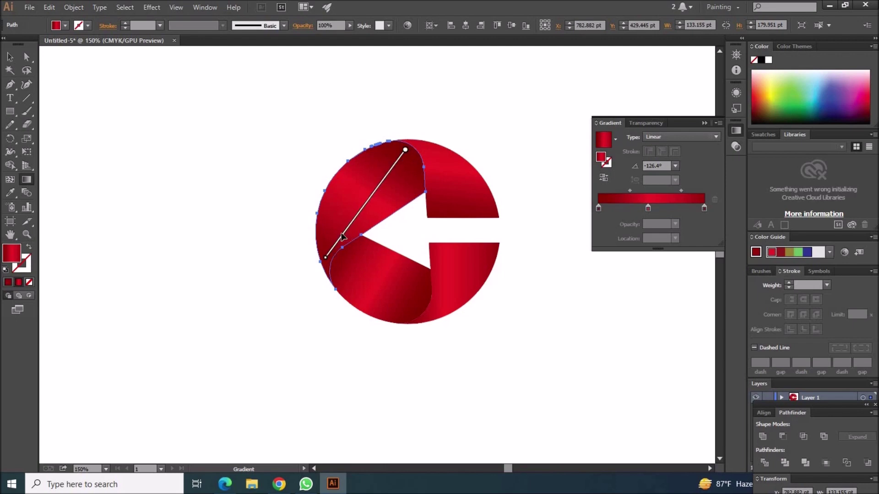
{"action": "left_click_drag", "start_coordinate": [630, 190], "coordinate": [634, 191]}
- Redraw the lower-left ribbon's gradient running horizontally
{"action": "key", "text": "v"}
{"action": "left_click", "coordinate": [119, 220]}
{"action": "left_click", "coordinate": [402, 291]}
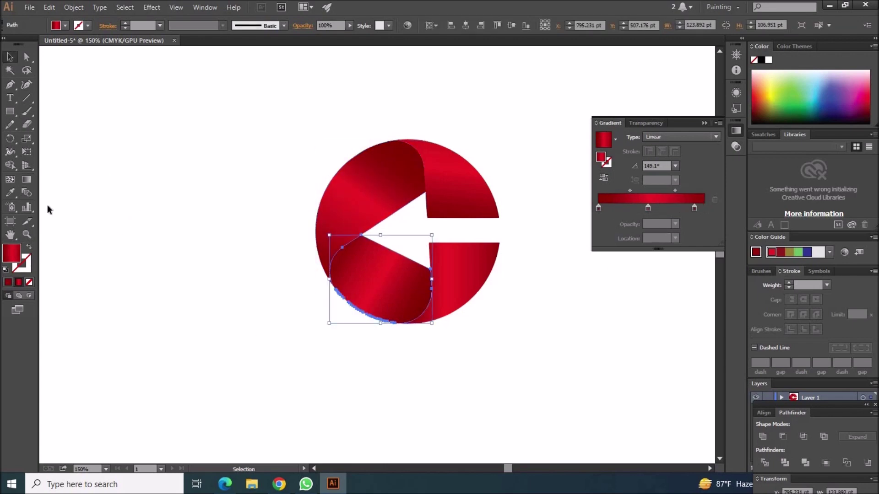
{"action": "key", "text": "g"}
{"action": "mouse_move", "coordinate": [387, 358]}
{"action": "left_mouse_down"}
{"action": "mouse_move", "coordinate": [403, 230]}
{"action": "mouse_move", "coordinate": [347, 360]}
{"action": "left_mouse_up"}
- Make the lower-left ribbon's gradient radial and position it from below the ribbon
{"action": "left_click", "coordinate": [681, 137]}
{"action": "left_click", "coordinate": [662, 160]}
{"action": "left_click_drag", "start_coordinate": [400, 222], "coordinate": [354, 324]}
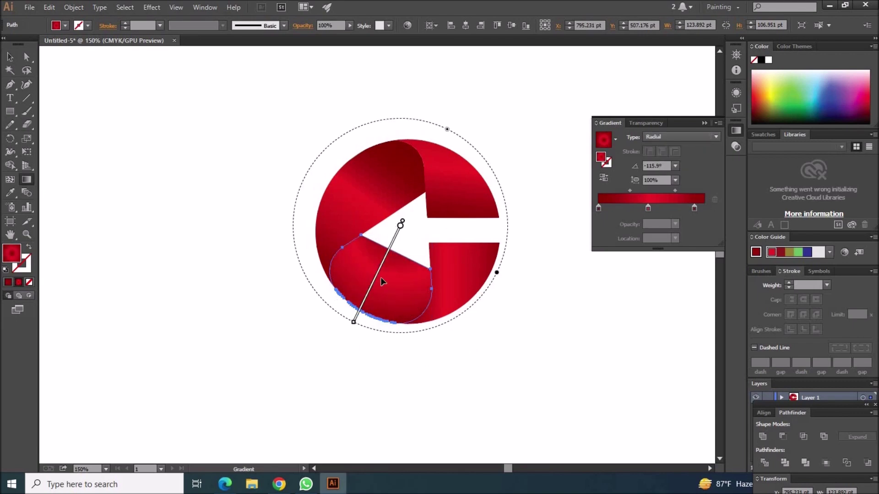
{"action": "left_click_drag", "start_coordinate": [405, 244], "coordinate": [430, 290]}
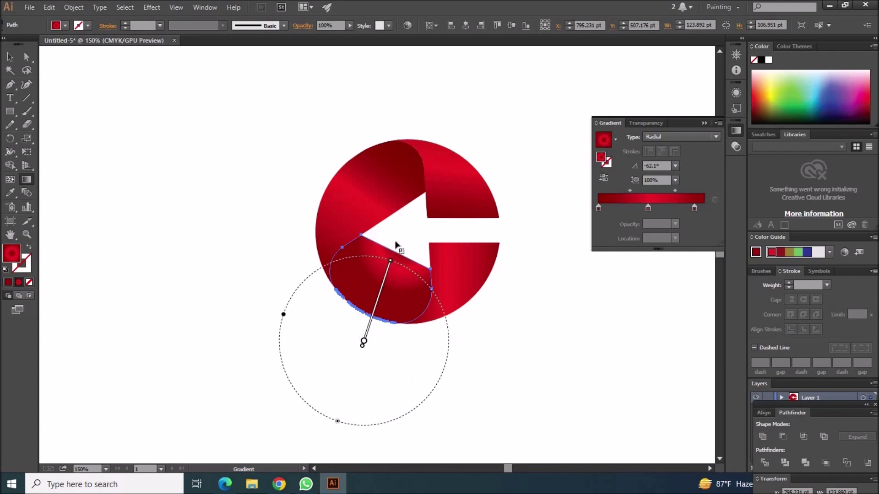
{"action": "left_click_drag", "start_coordinate": [362, 340], "coordinate": [395, 246]}
- Centre the radial gradient below the ribbon and extend it up to the ribbon's top
{"action": "key", "text": "v"}
{"action": "left_click", "coordinate": [194, 289]}
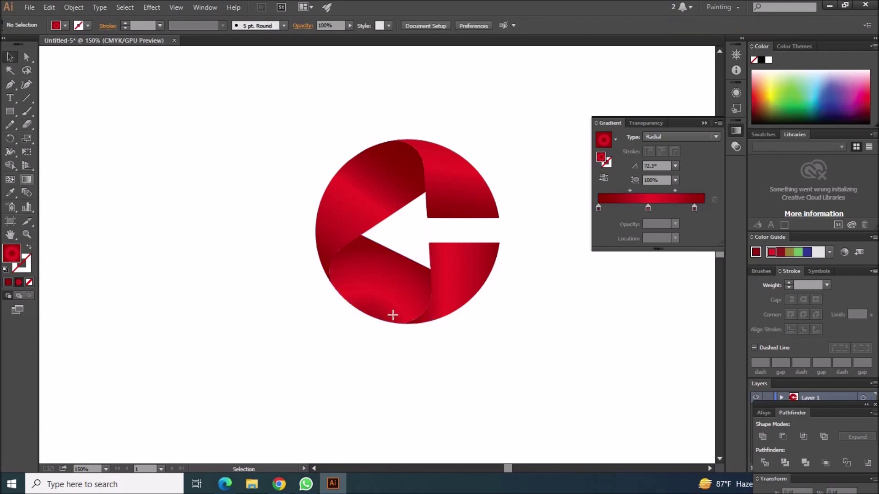
{"action": "key", "text": "g"}
{"action": "left_click", "coordinate": [393, 315]}
{"action": "mouse_move", "coordinate": [382, 321]}
{"action": "left_mouse_down"}
{"action": "mouse_move", "coordinate": [399, 251]}
{"action": "mouse_move", "coordinate": [385, 237]}
{"action": "left_mouse_up"}
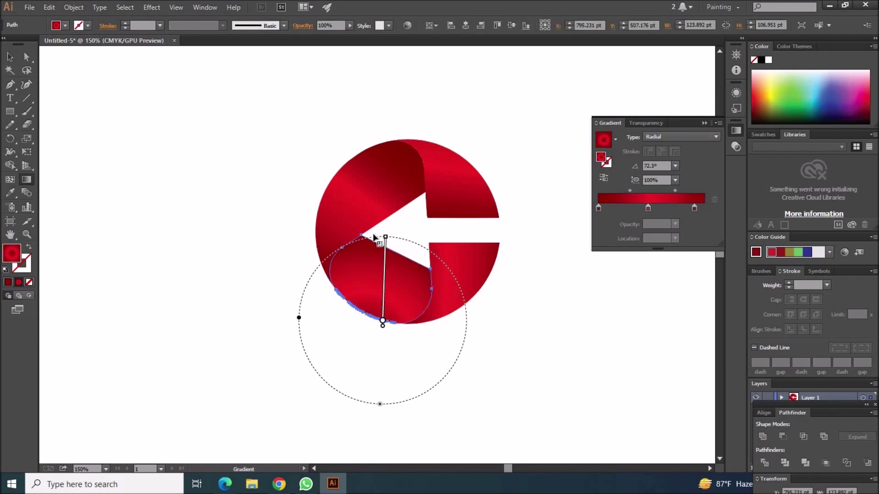
{"action": "left_click_drag", "start_coordinate": [382, 321], "coordinate": [387, 235]}
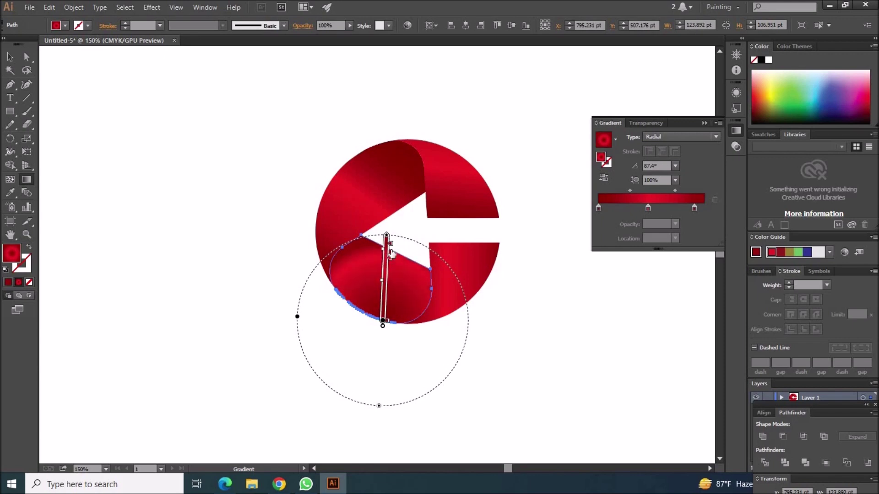
- Undo the radial edits and set the lower-left ribbon's gradient back to Linear
{"action": "key", "text": "ctrl+z"}
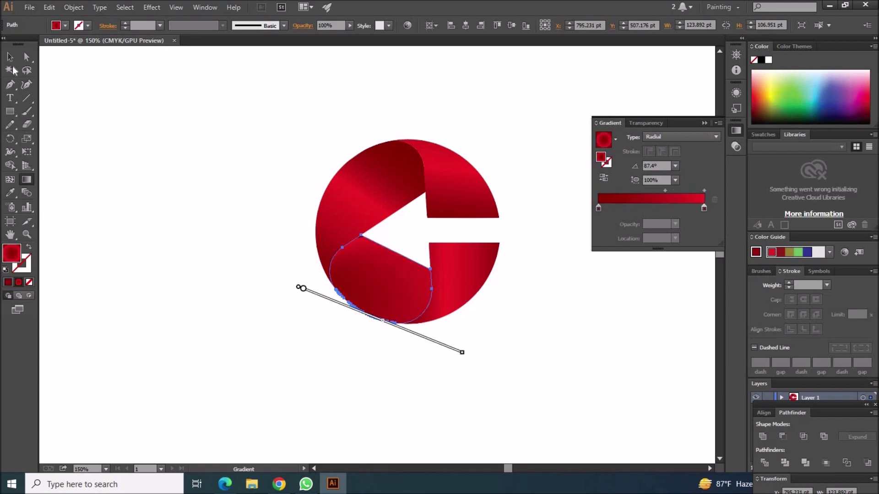
{"action": "left_click", "coordinate": [9, 57]}
{"action": "left_click", "coordinate": [412, 298]}
{"action": "left_click", "coordinate": [700, 137]}
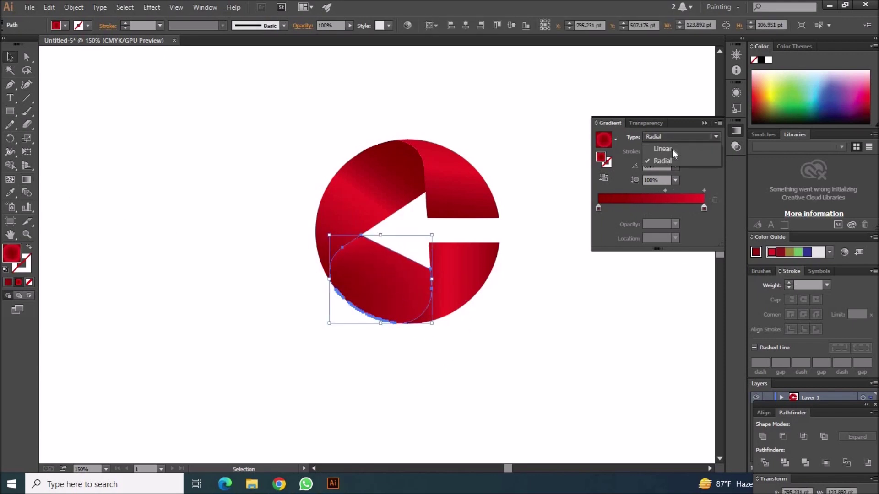
{"action": "left_click", "coordinate": [663, 149]}
- Run the lower-left ribbon's linear gradient diagonally, then deselect to view the finished logo
{"action": "key", "text": "g"}
{"action": "left_click_drag", "start_coordinate": [345, 230], "coordinate": [436, 345]}
{"action": "mouse_move", "coordinate": [342, 266]}
{"action": "left_mouse_down"}
{"action": "mouse_move", "coordinate": [420, 300]}
{"action": "mouse_move", "coordinate": [321, 250]}
{"action": "left_mouse_up"}
{"action": "key", "text": "v"}
{"action": "left_click", "coordinate": [150, 259]}
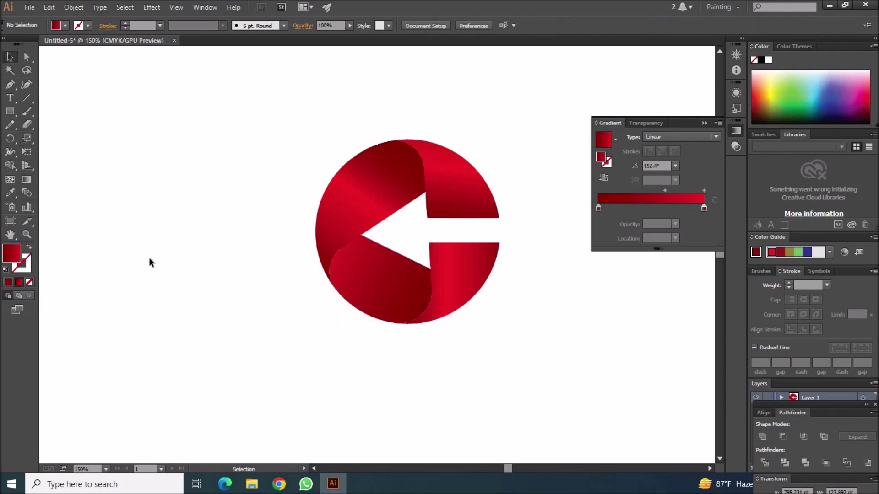